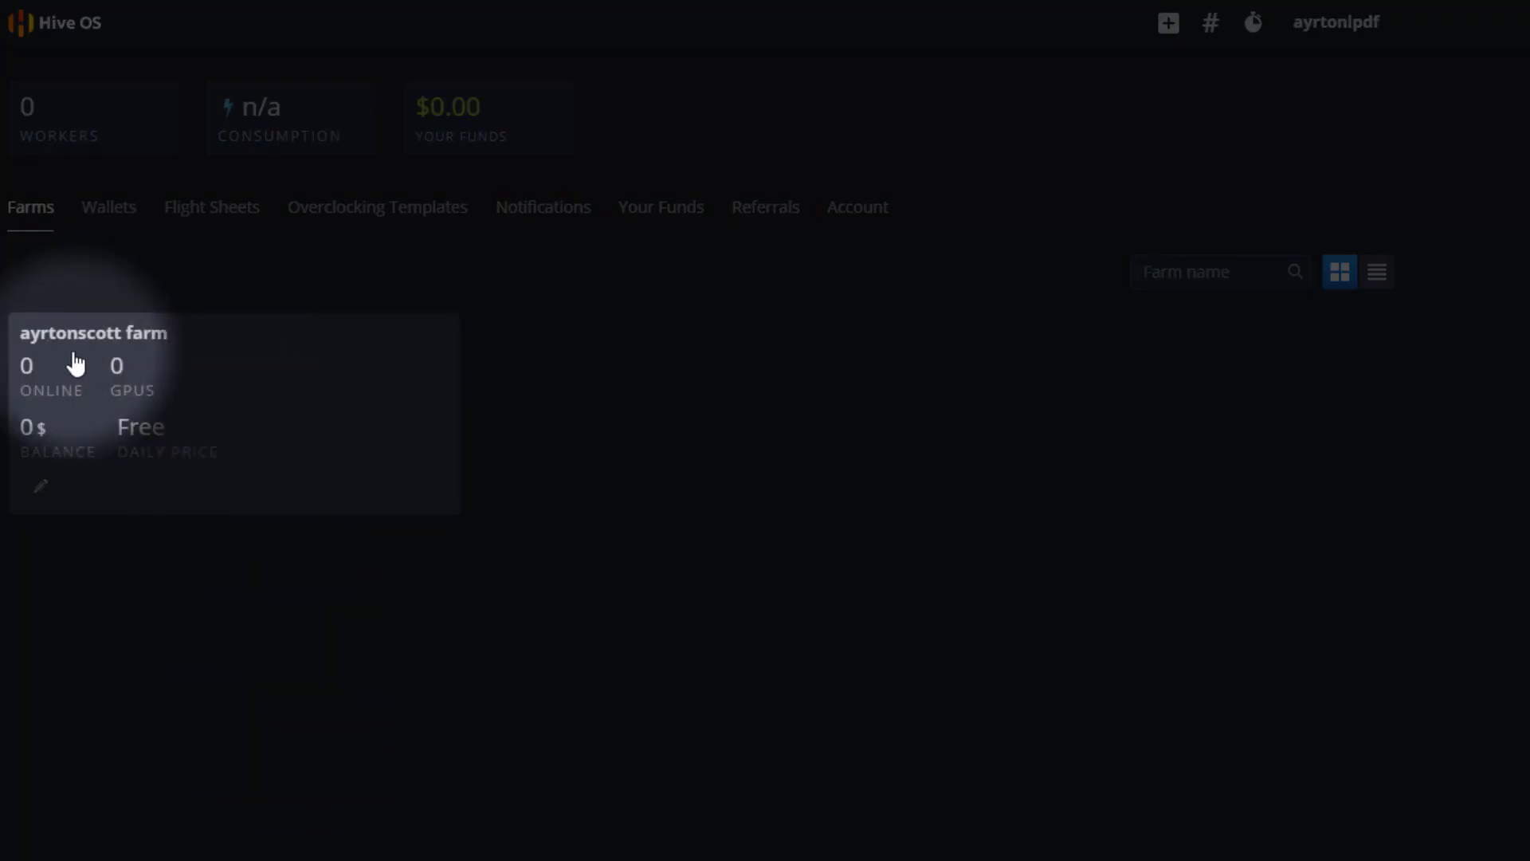
Step: Remove the existing farm through its settings, confirming the removal with "yes"
left_click(155, 406)
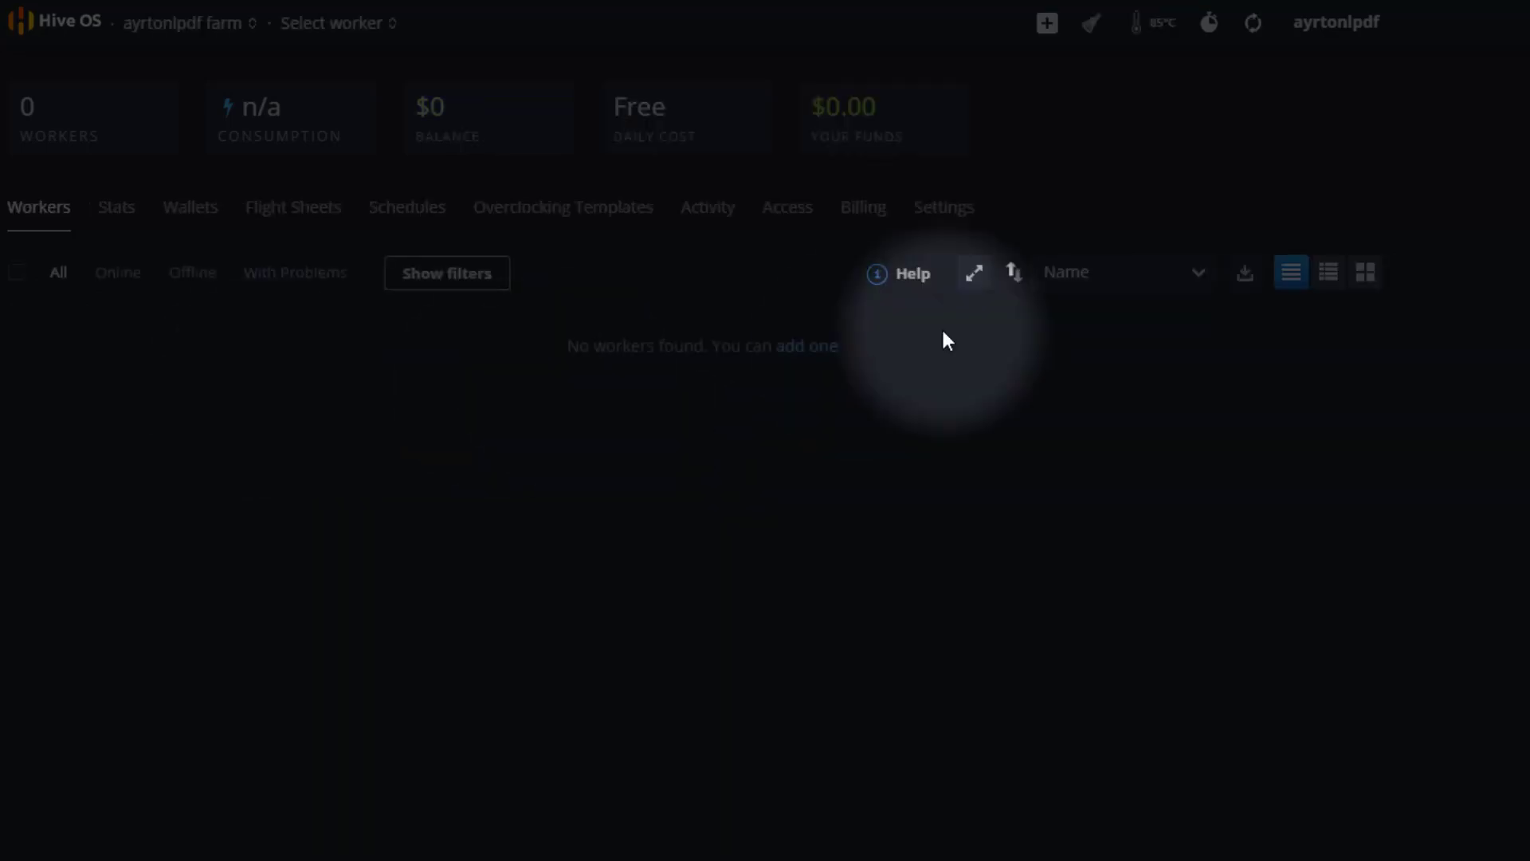
left_click(963, 229)
scroll(906, 493, "down", 5)
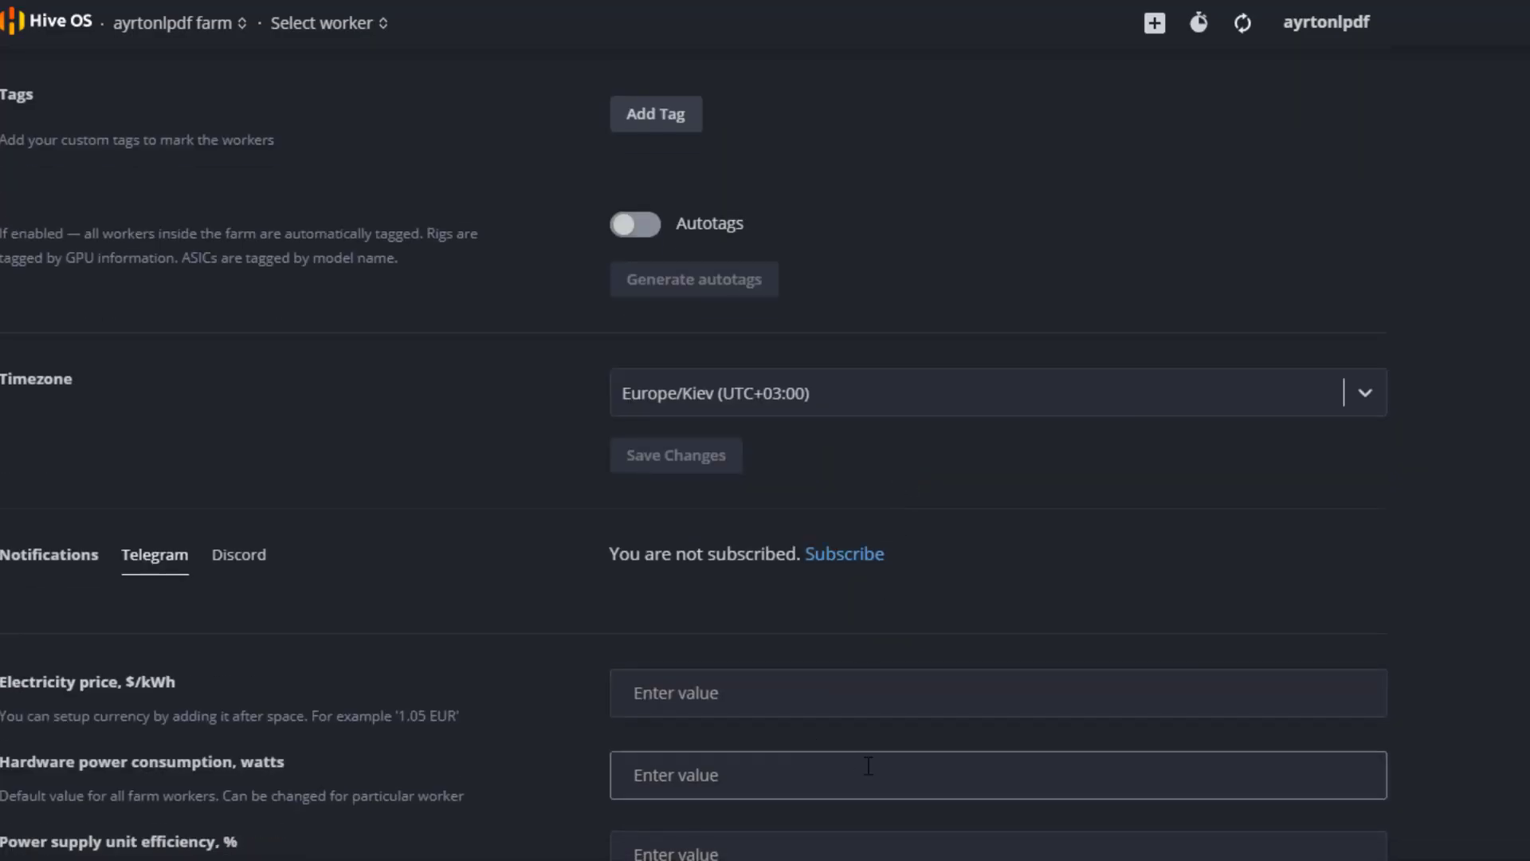
scroll(974, 615, "up", 8)
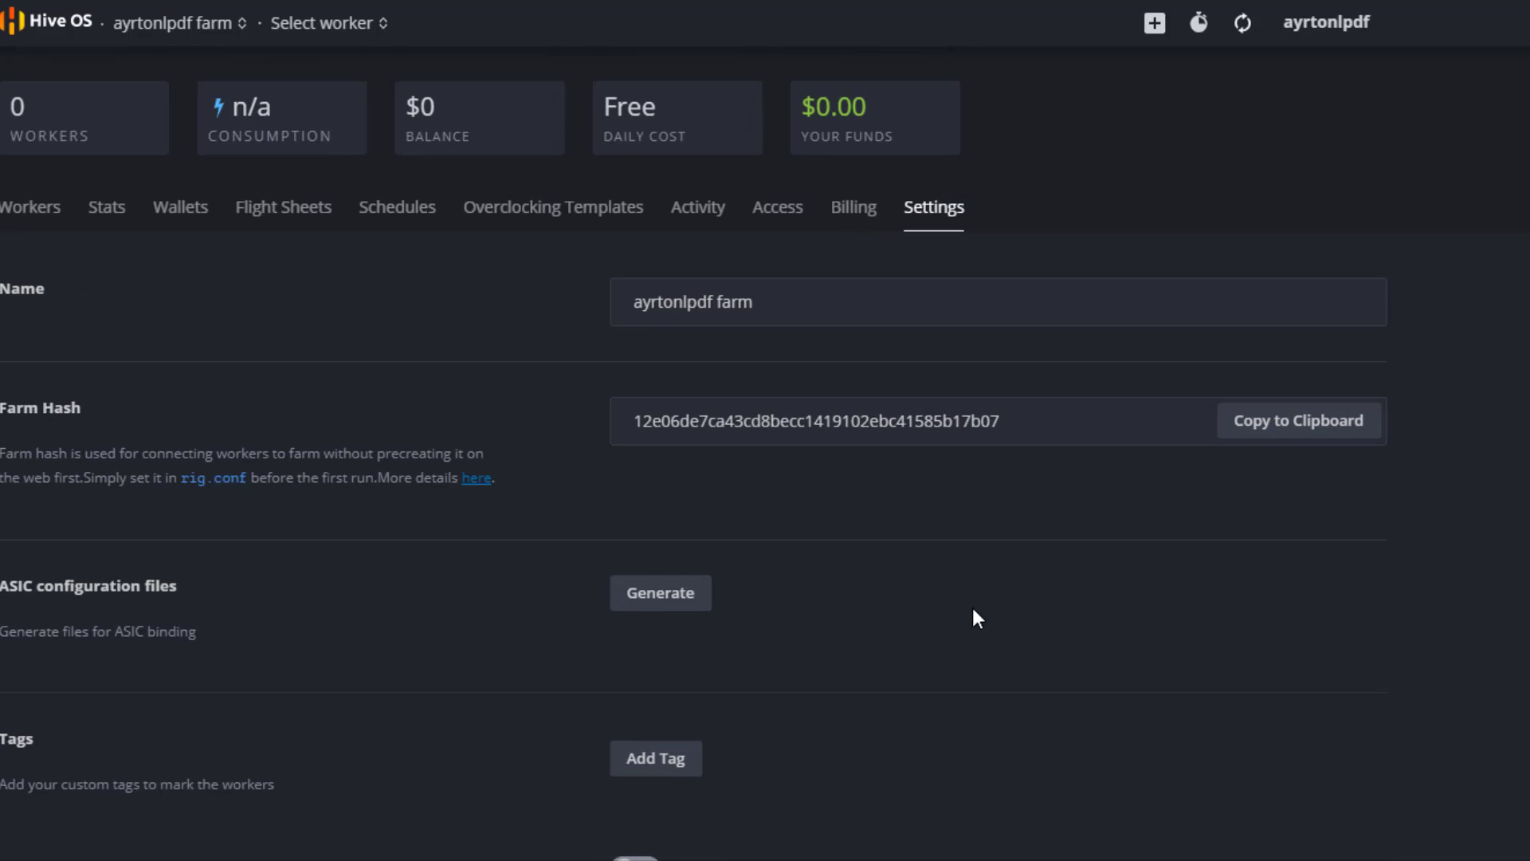
scroll(973, 610, "down", 5)
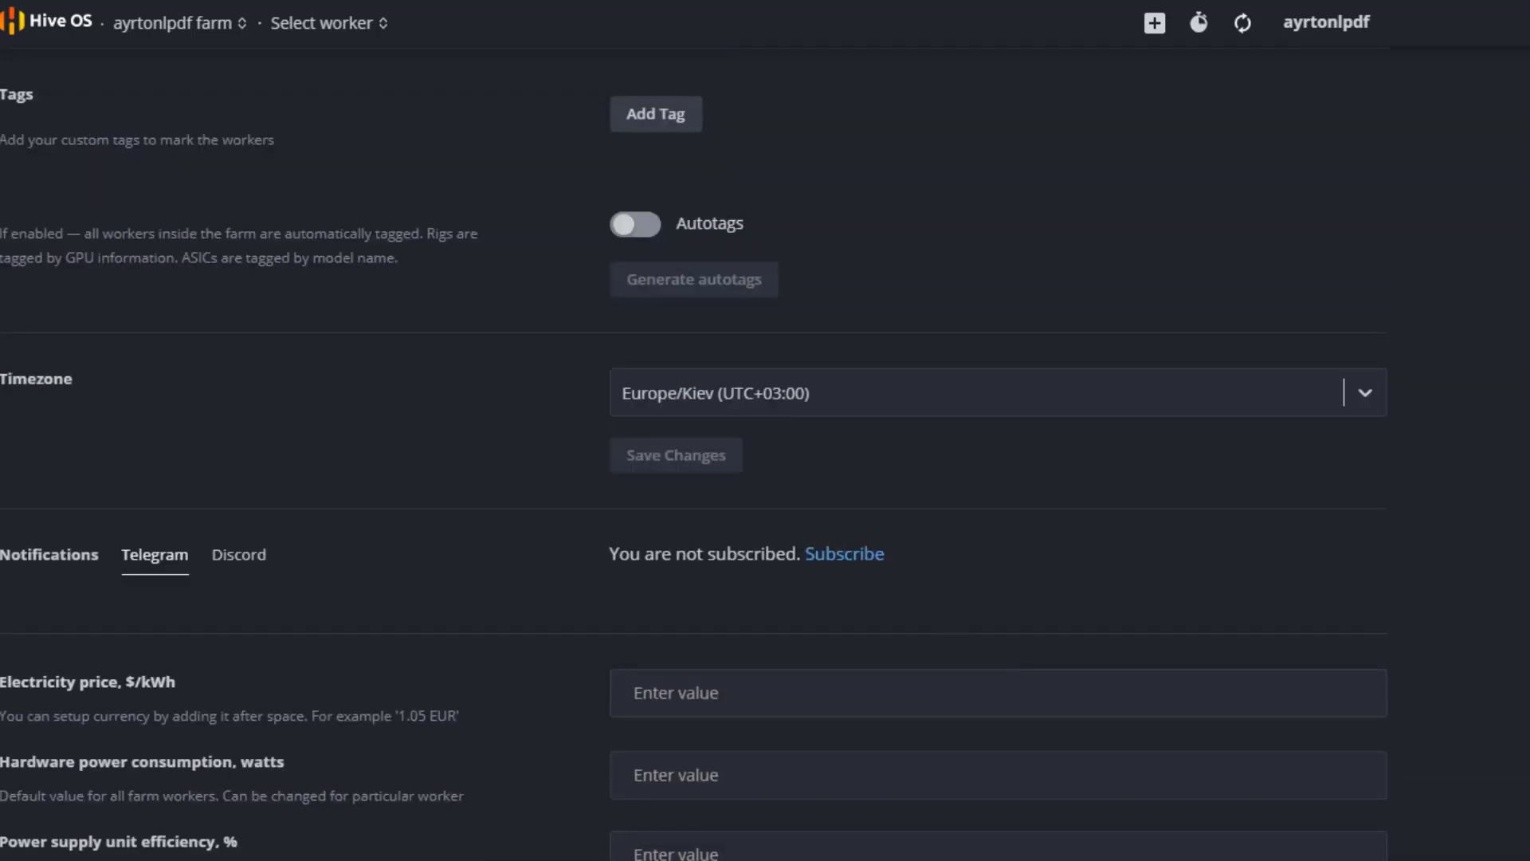
scroll(791, 532, "down", 6)
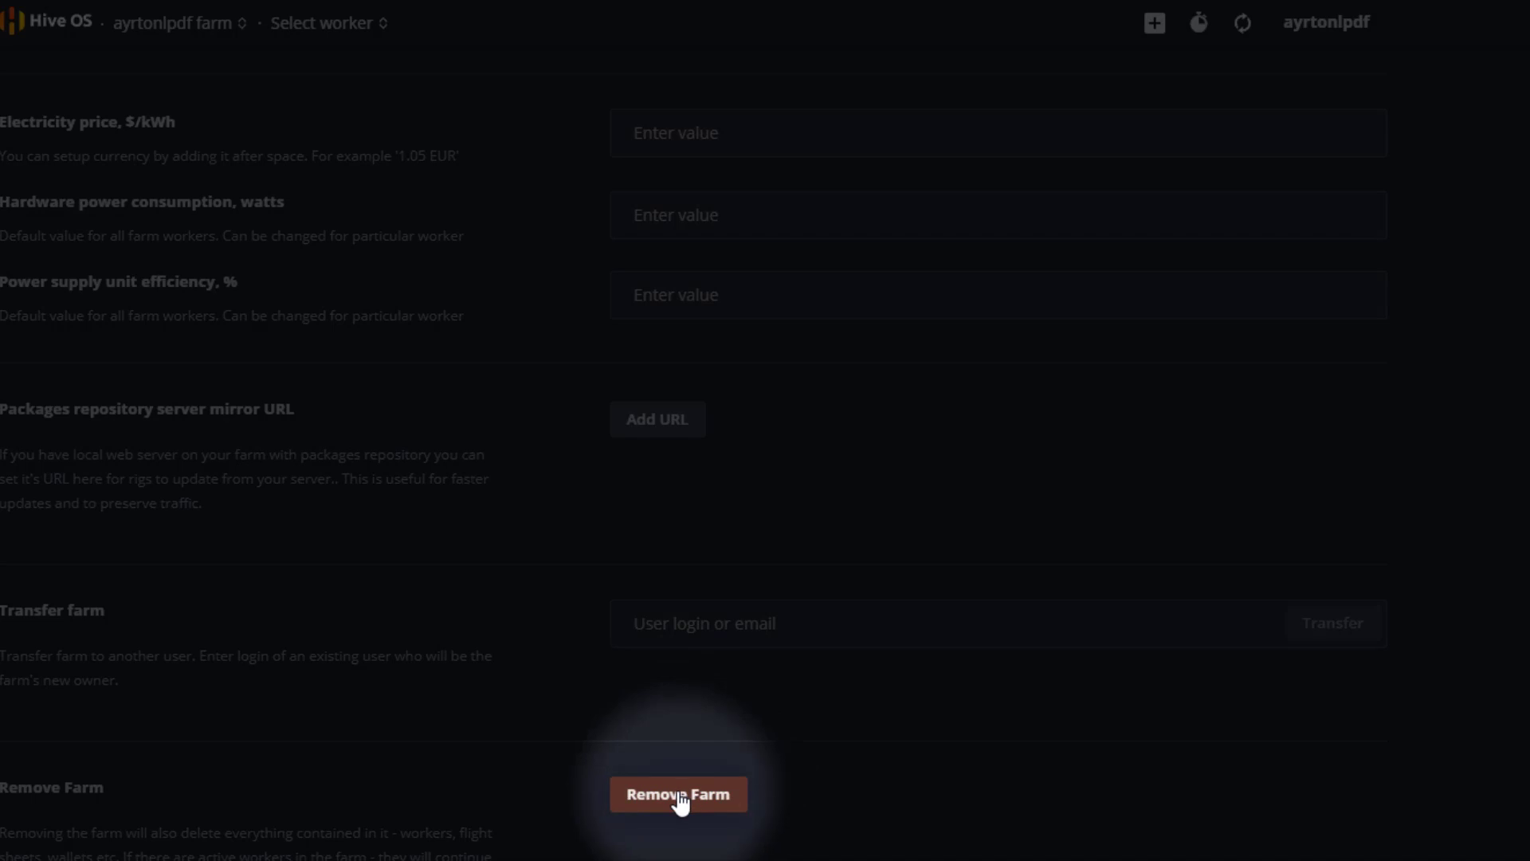
left_click(679, 797)
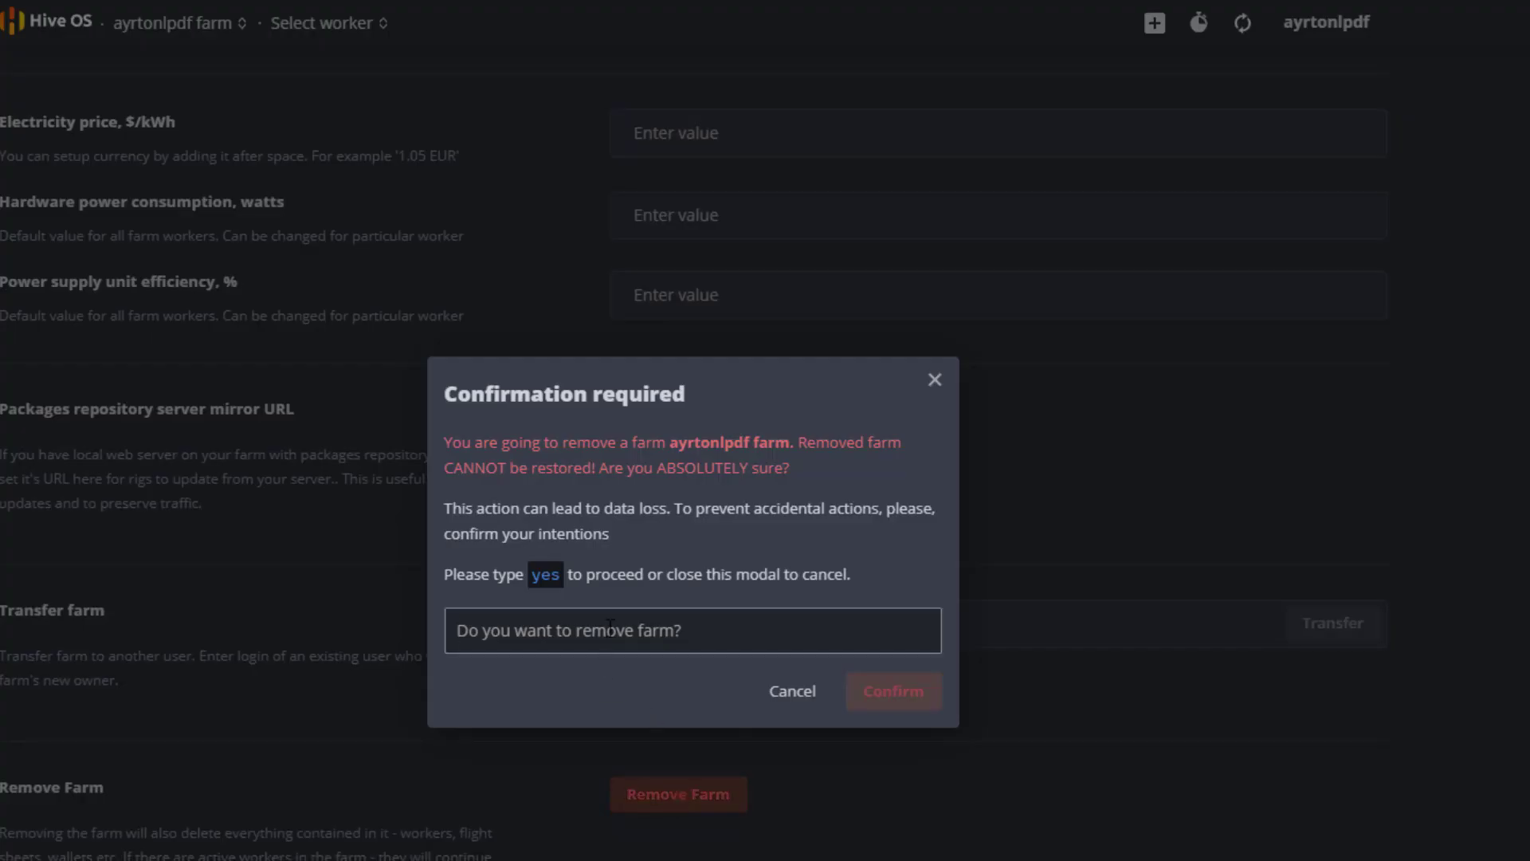
type("yess")
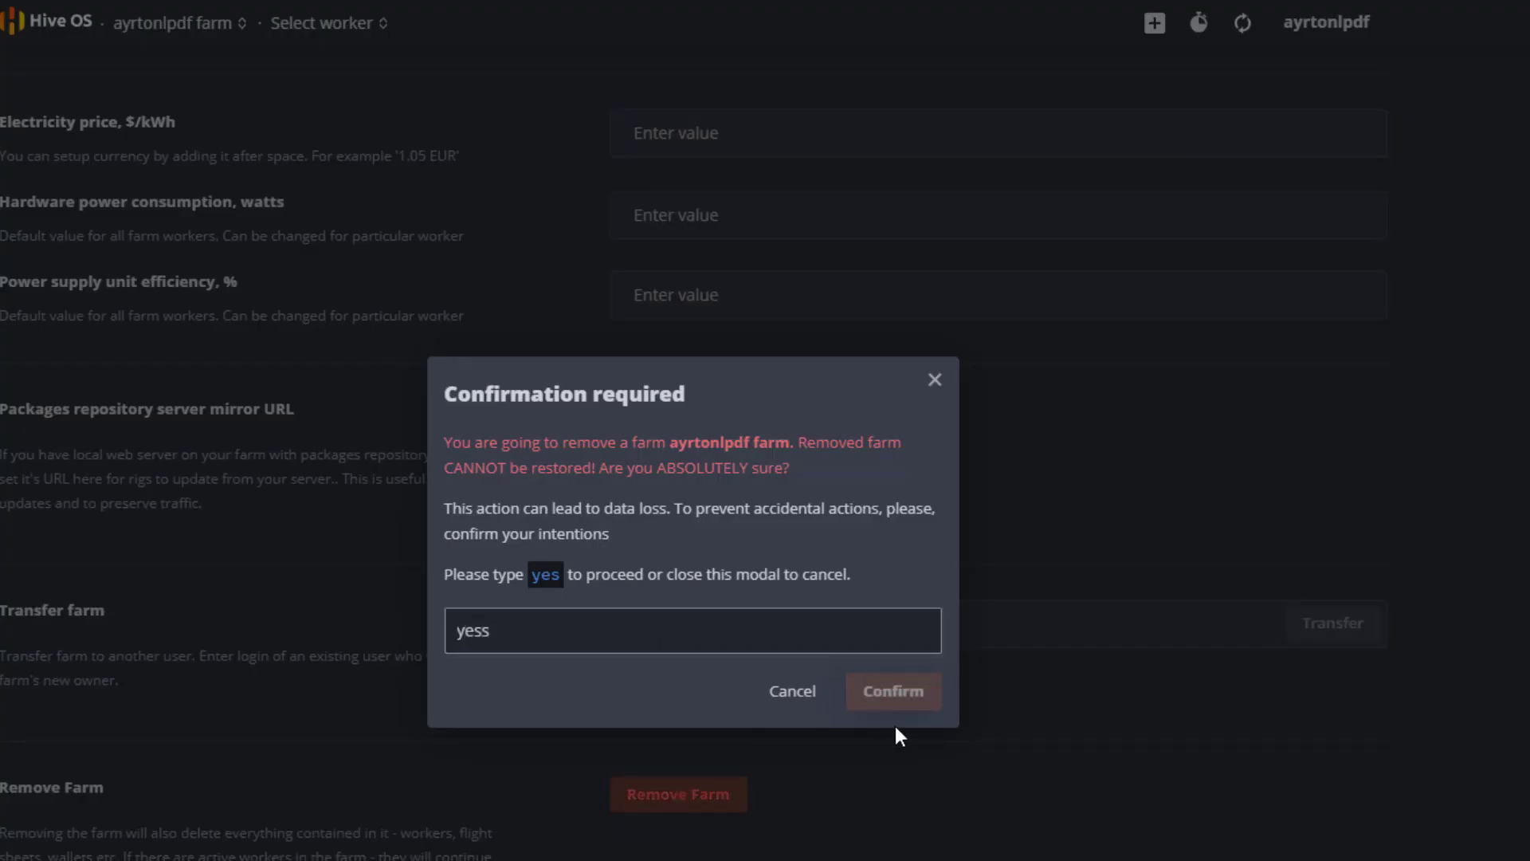
key("ctrl+a")
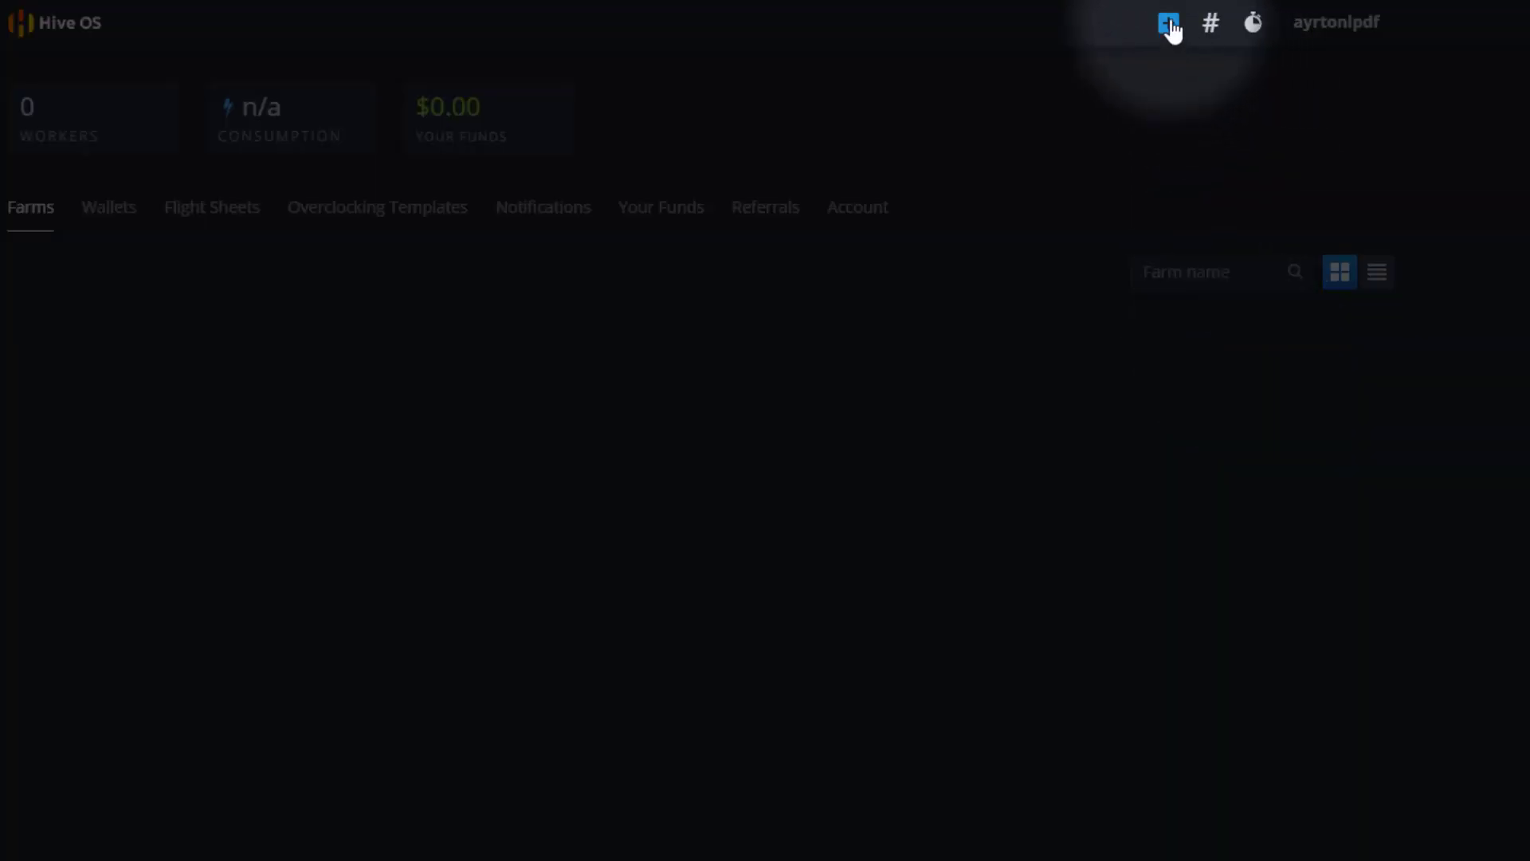
Step: Create a new farm named "Mi primer granja", keeping the America/Montevideo timezone, autotags and Hiveon Pool charging
left_click(1169, 24)
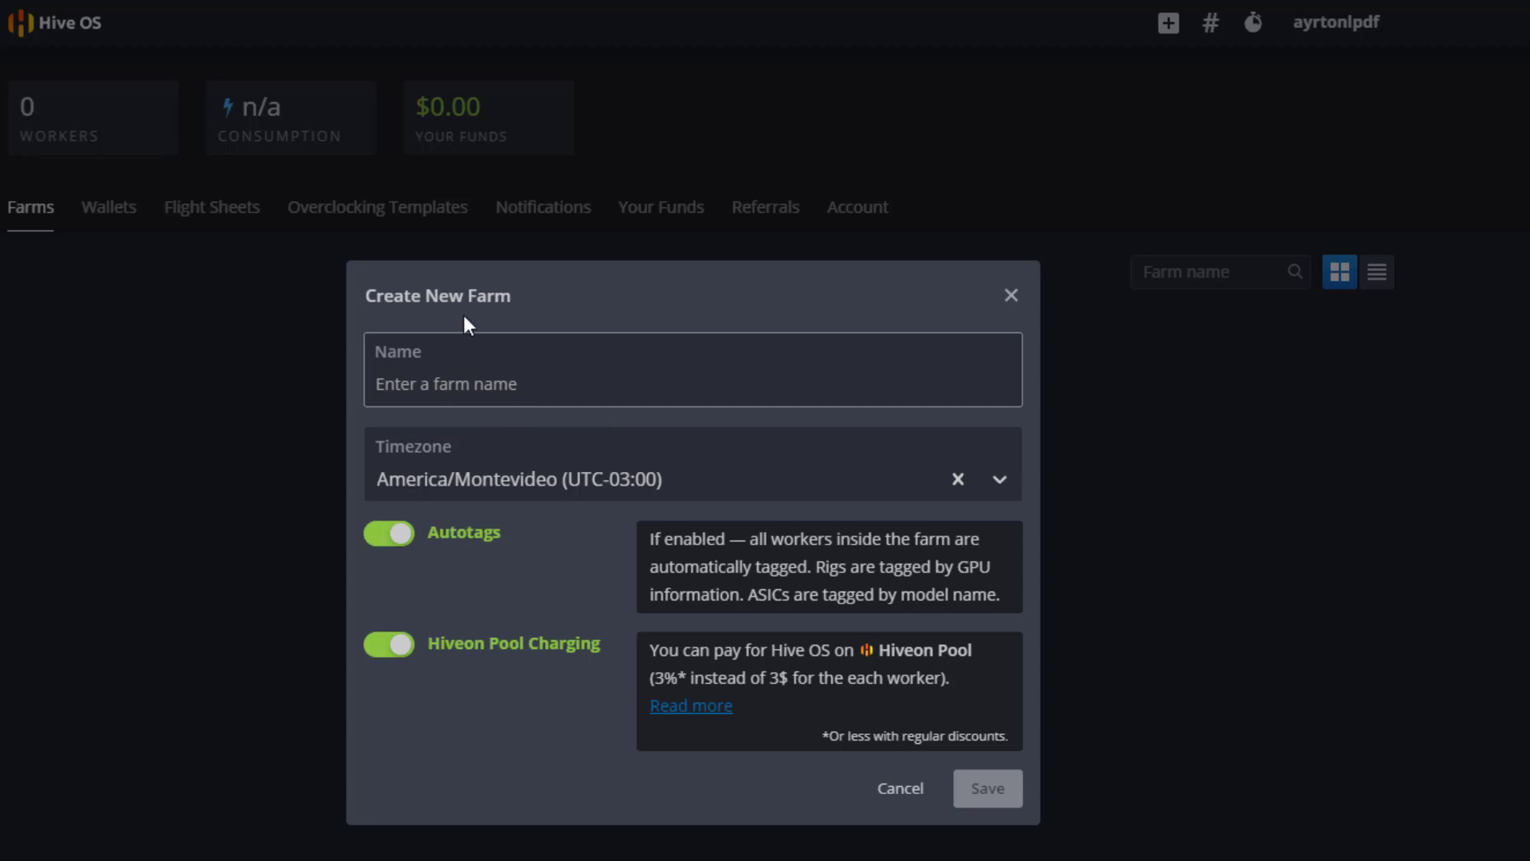
left_click(481, 371)
type("Primer Gran")
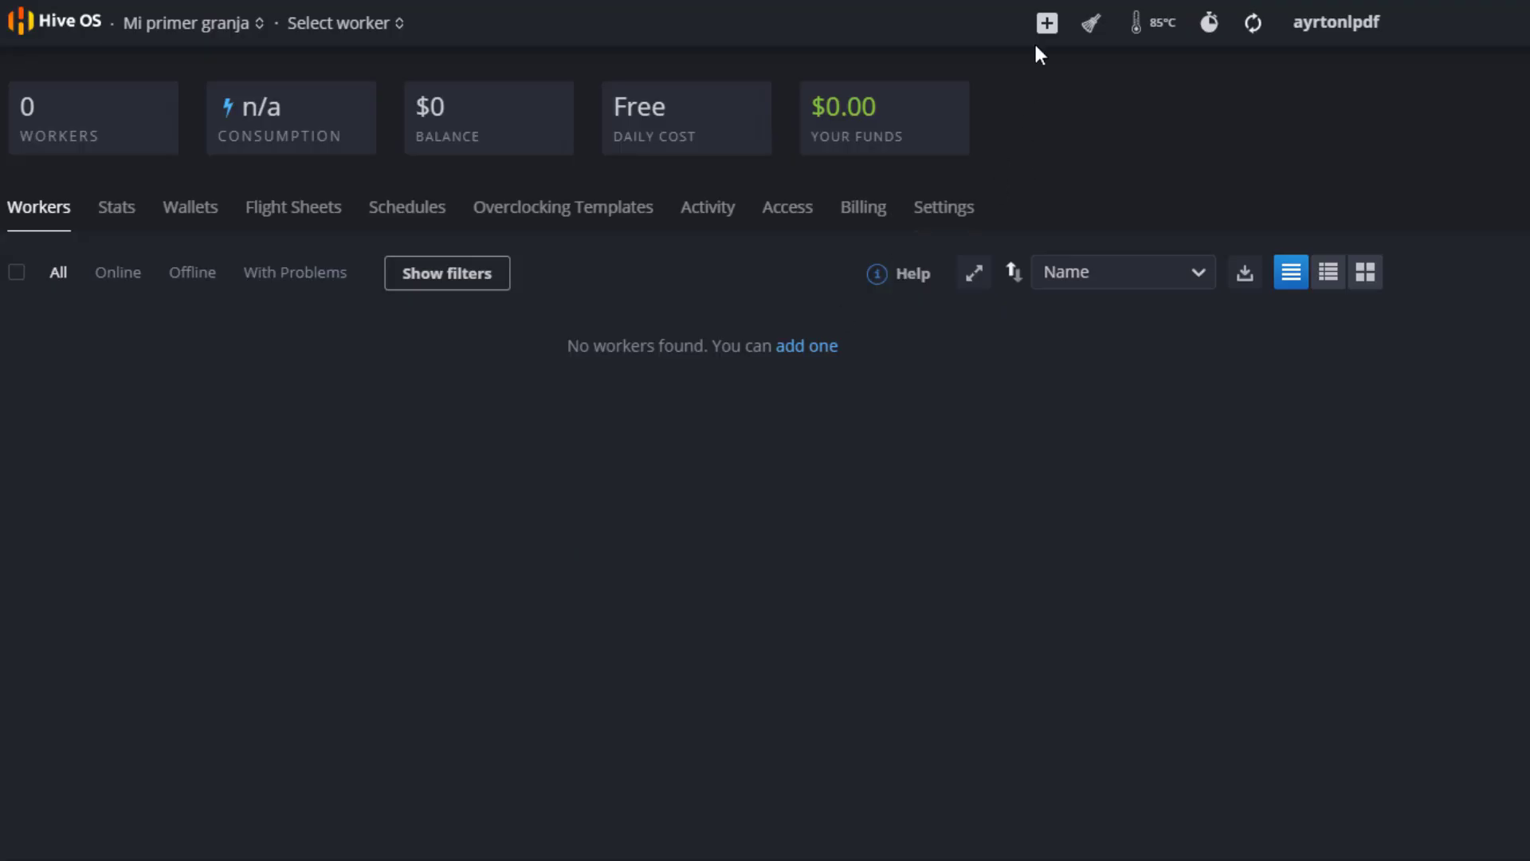
Step: Start a new wallet in the farm for the ETH coin and paste in the wallet address
left_click(1046, 25)
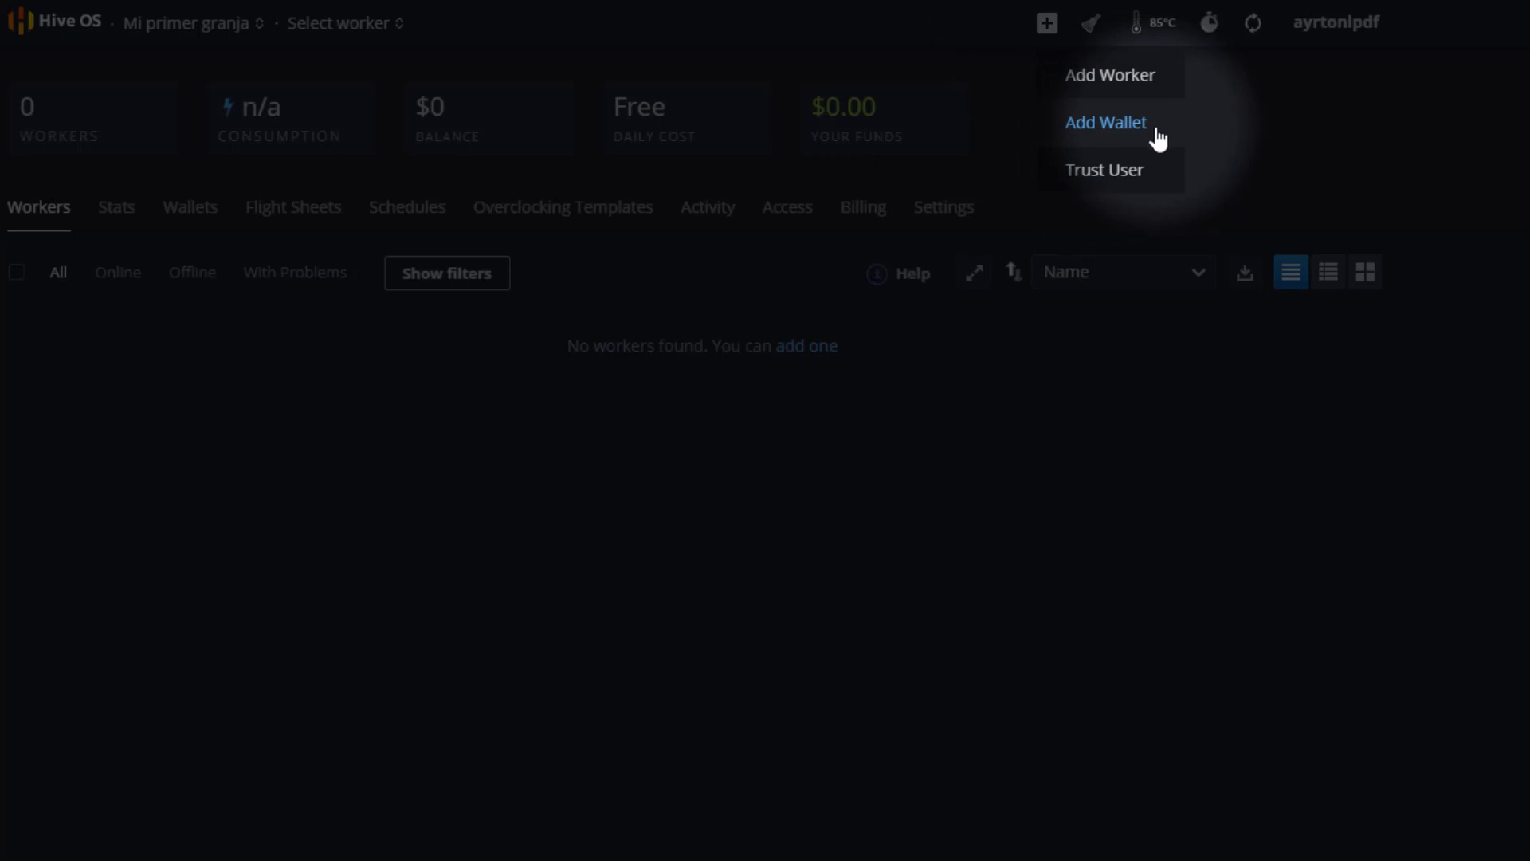
left_click(1144, 141)
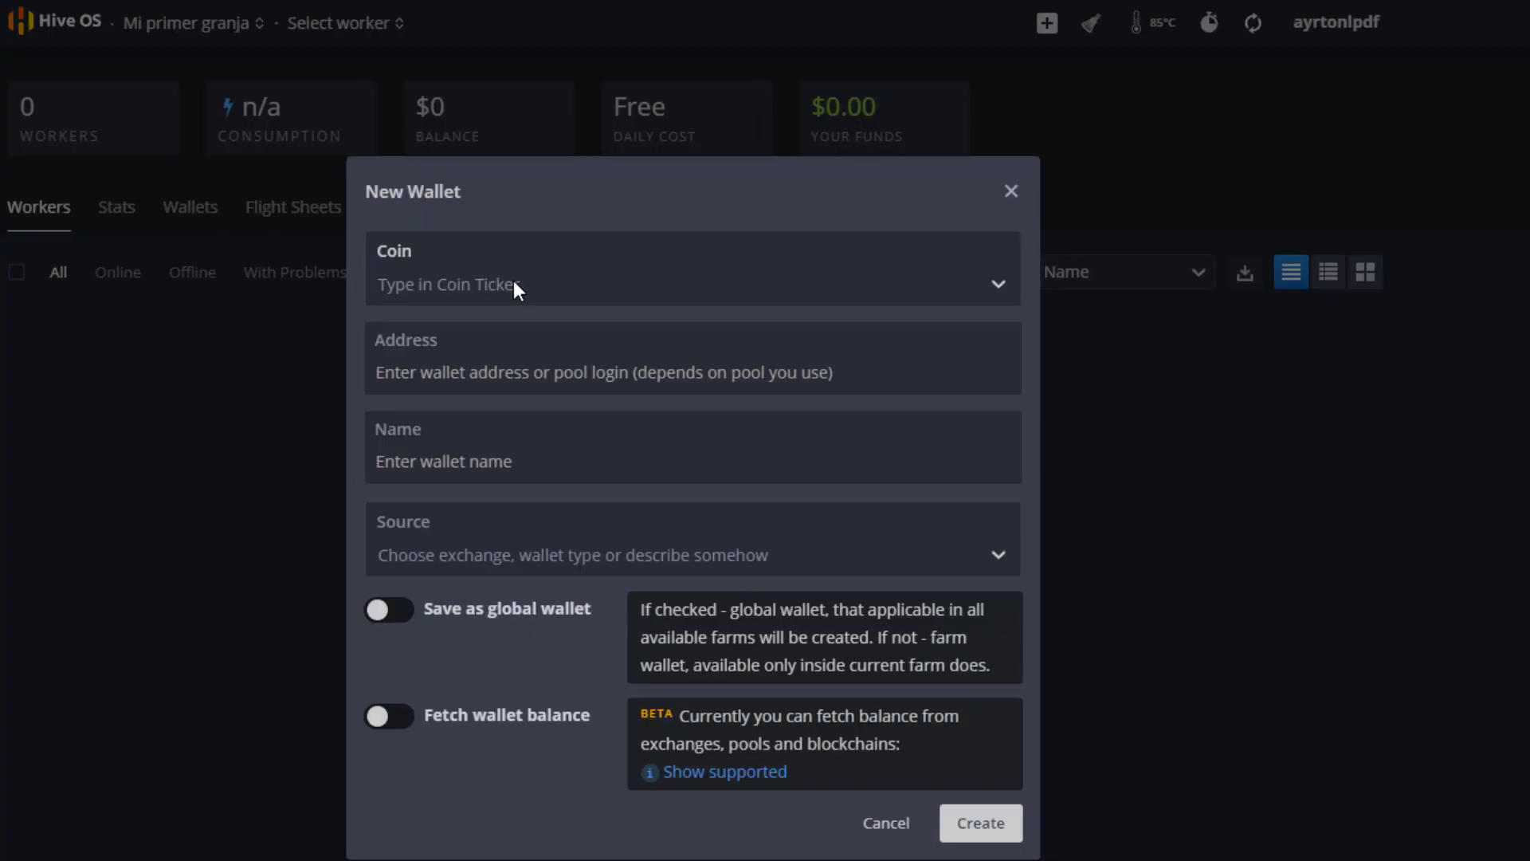
left_click(513, 285)
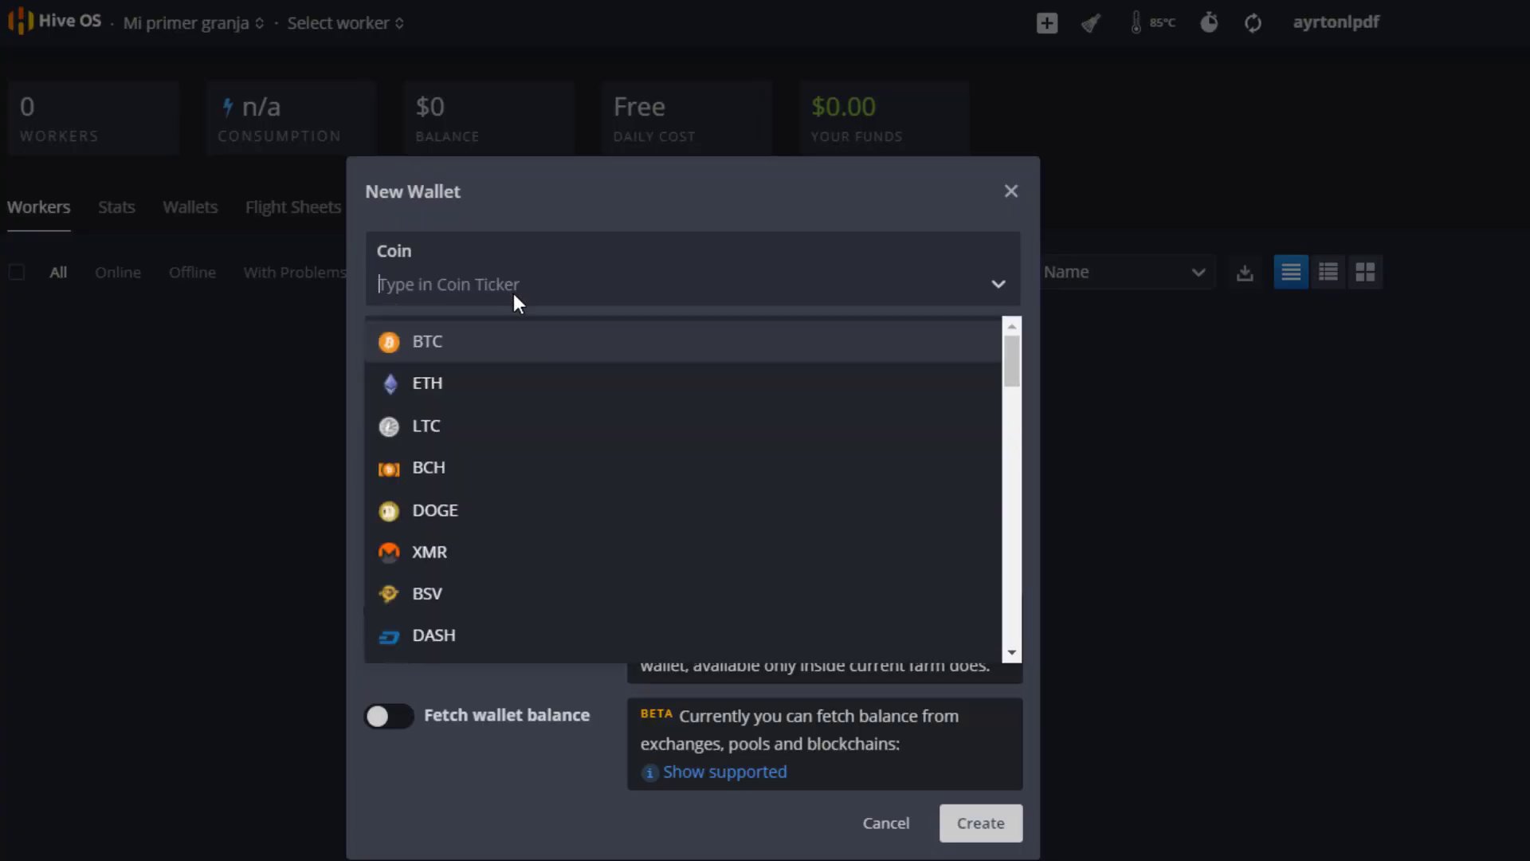
left_click(439, 384)
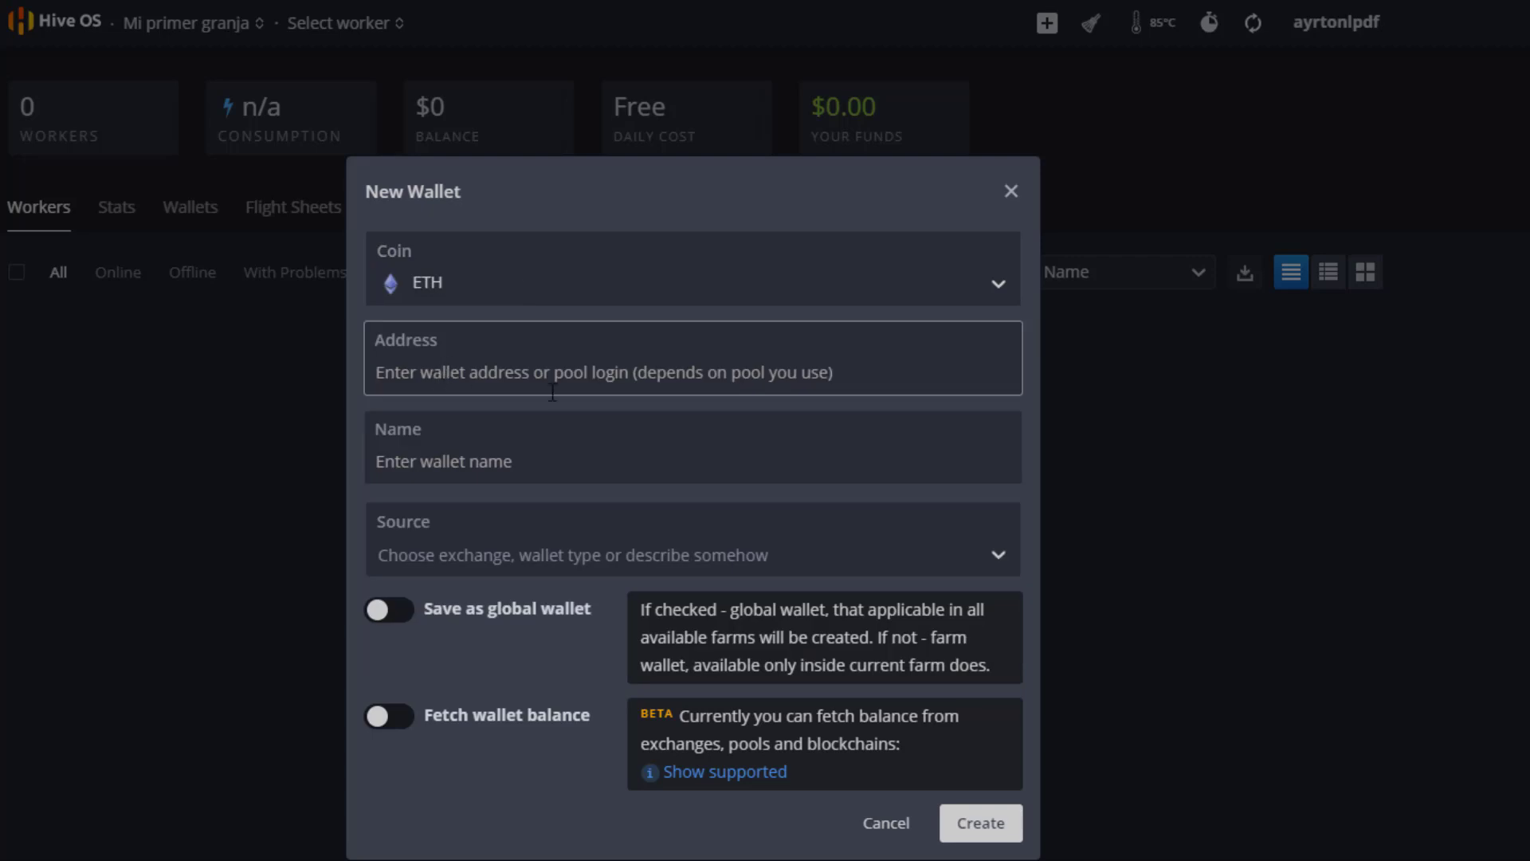
key("ctrl+v")
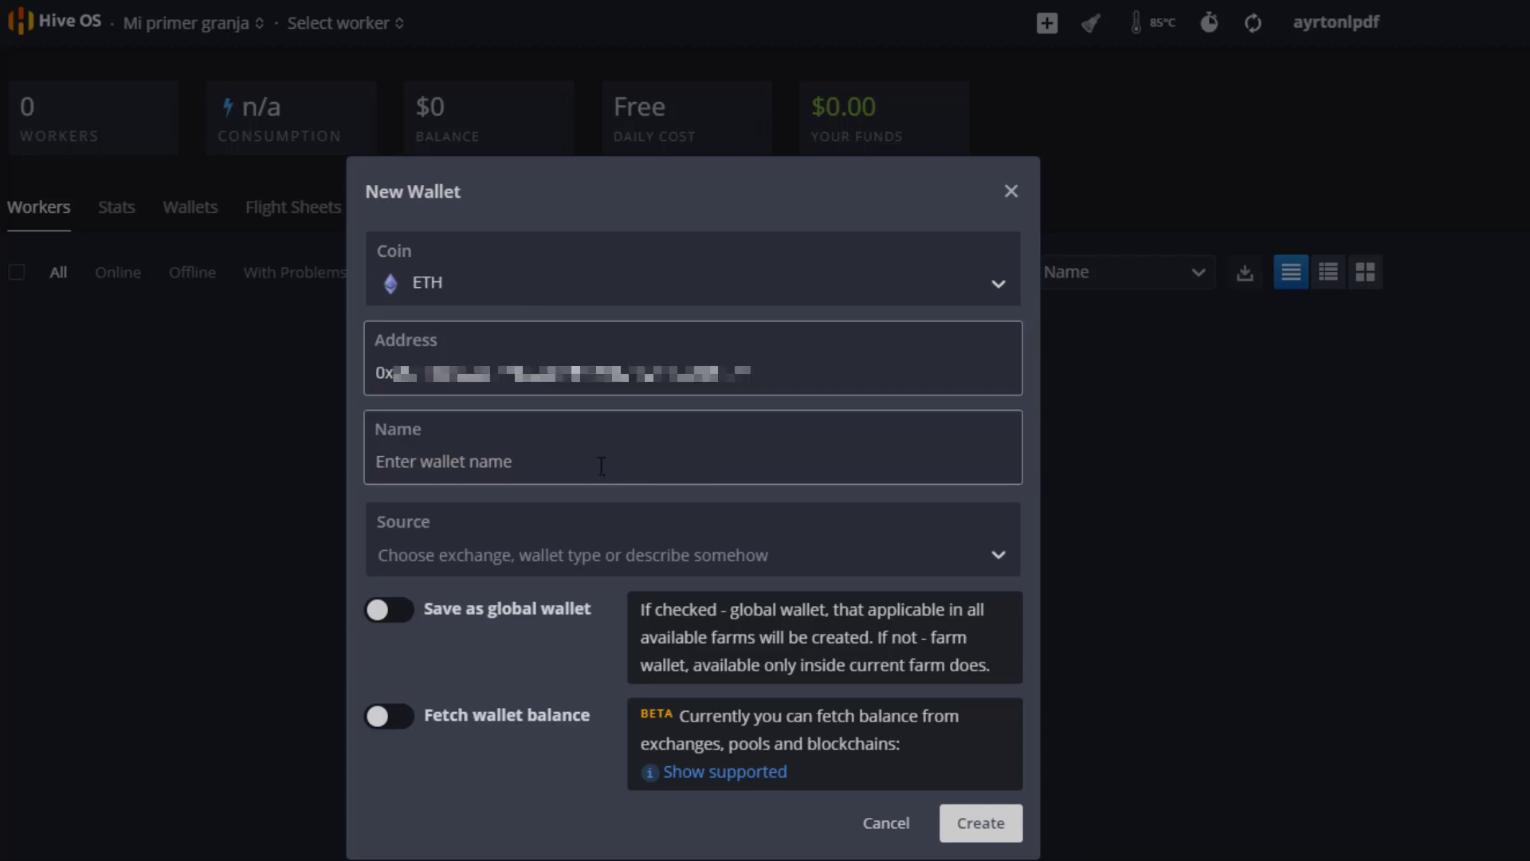
Step: Name the wallet "Ethereum on Binance", save it as a global wallet and check it in the wallet list
left_click(601, 466)
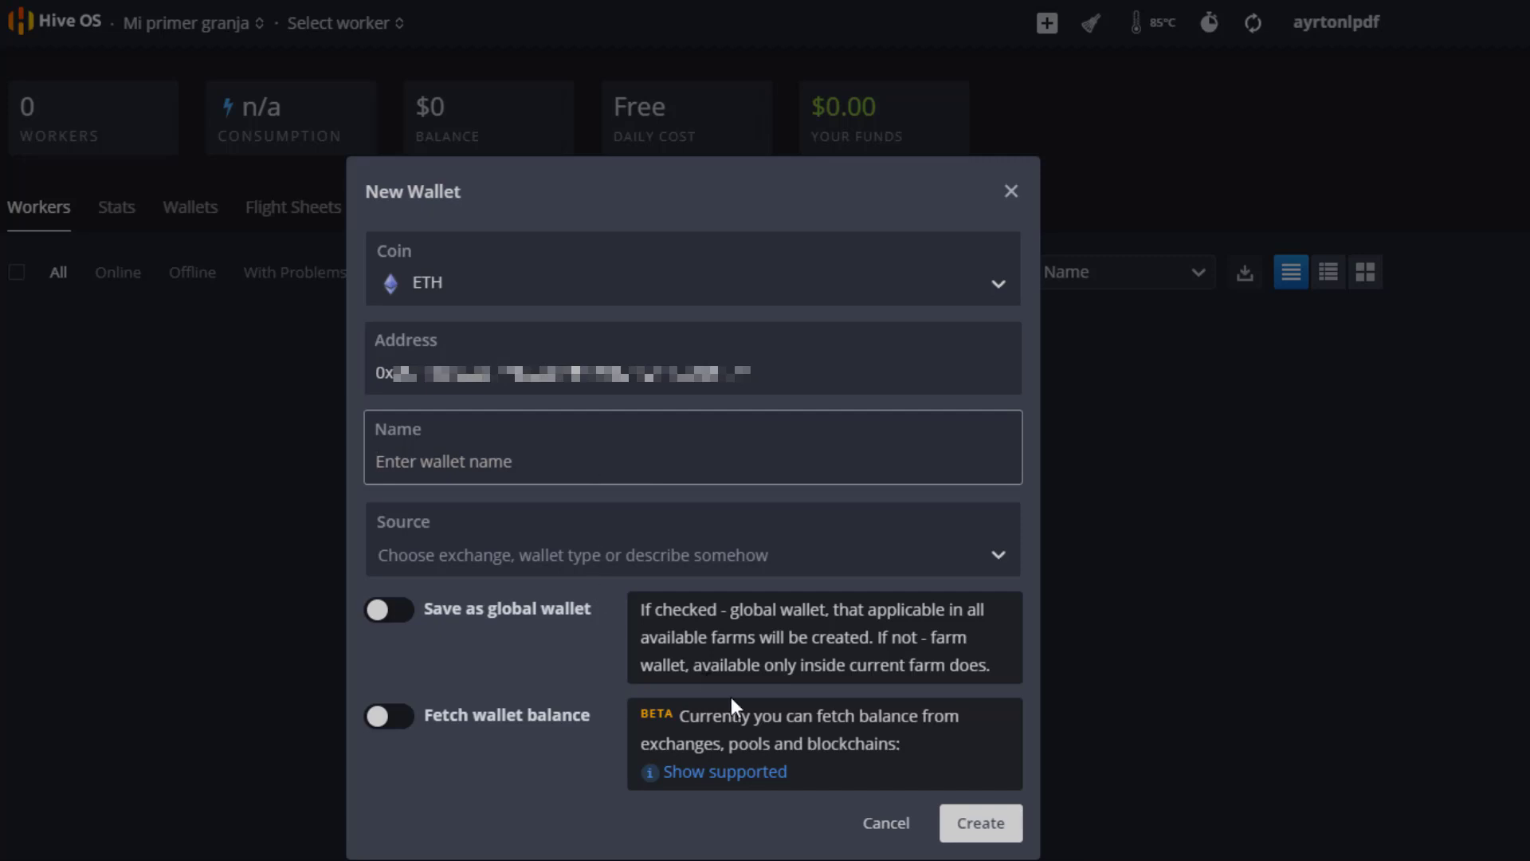
type("Ethereum")
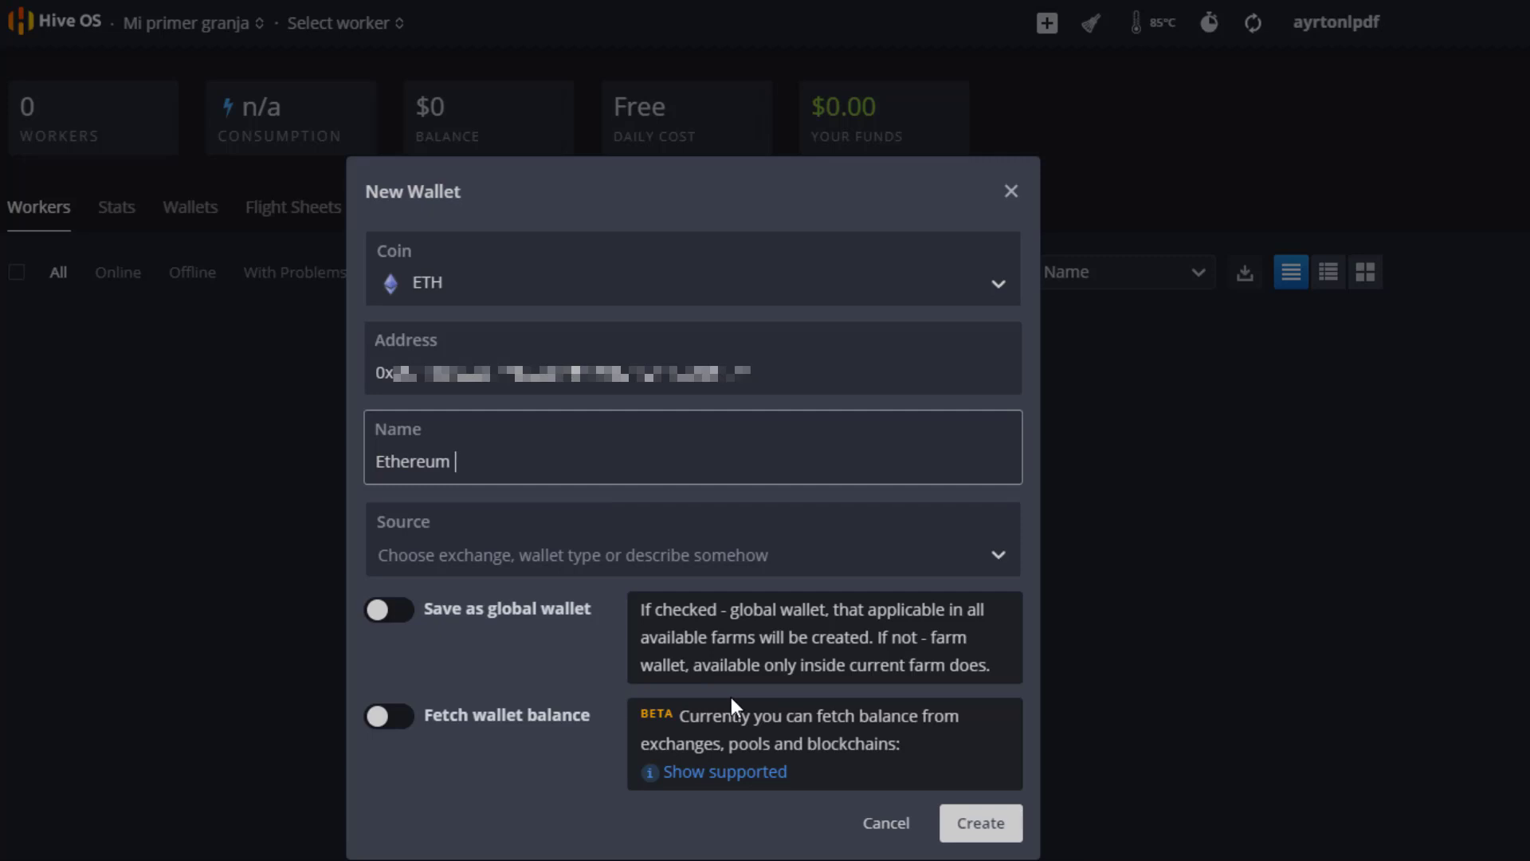
type(" on Binance")
left_click(388, 612)
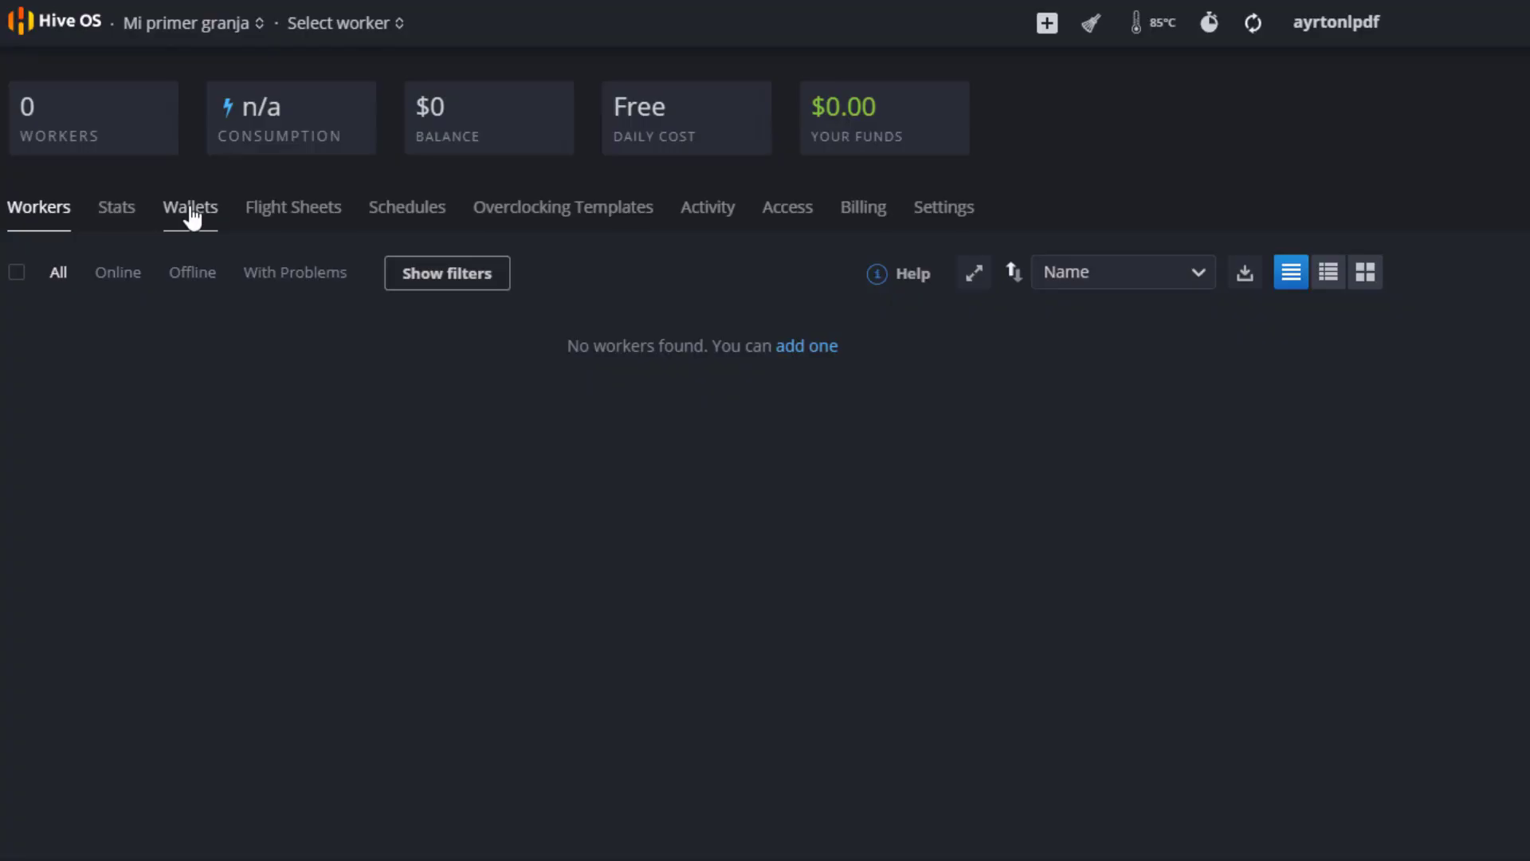
left_click(191, 217)
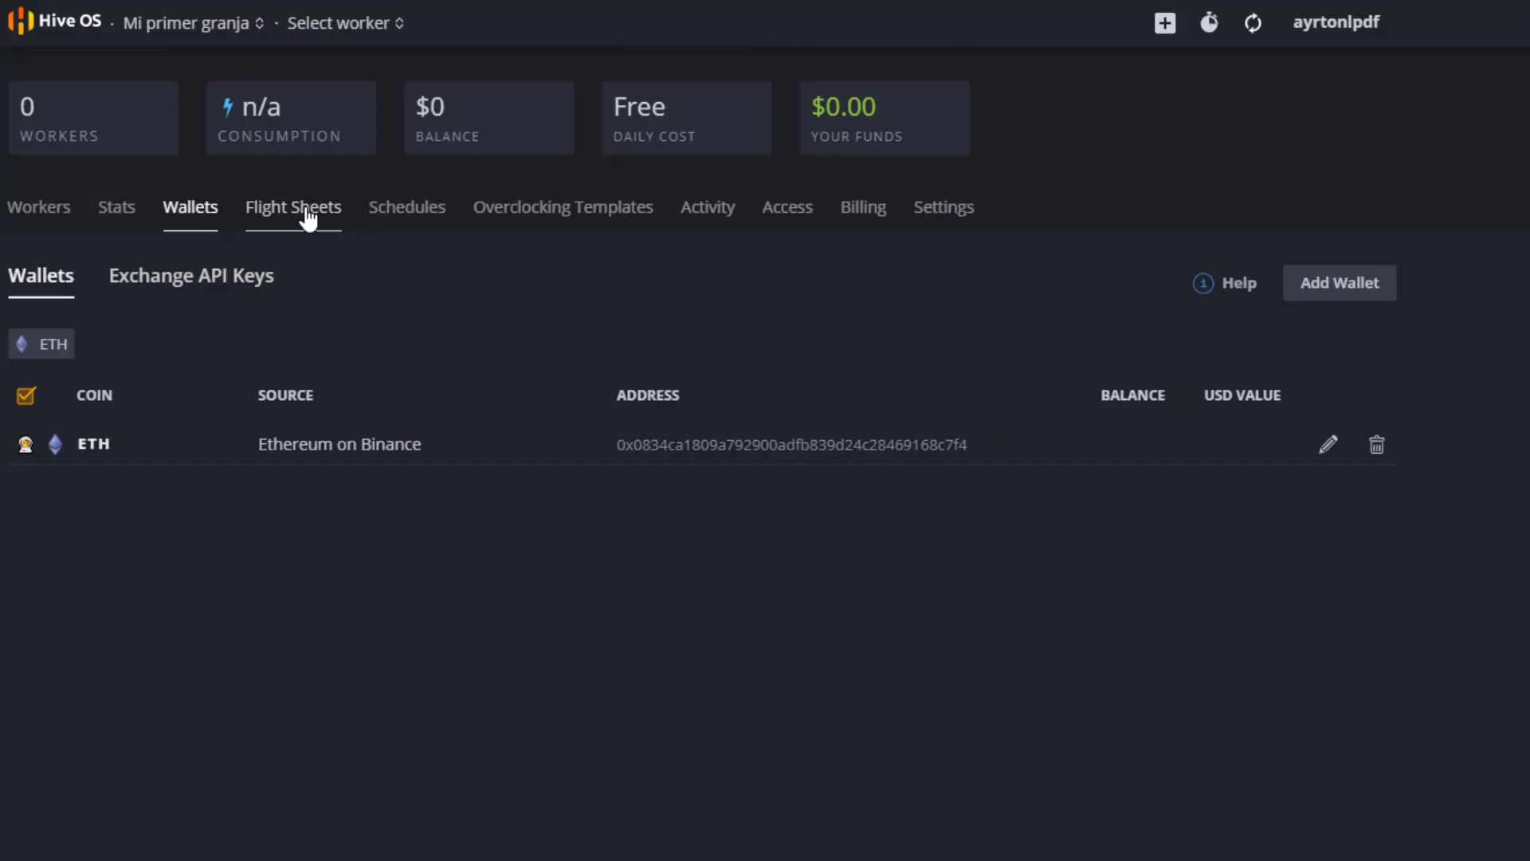
Step: Begin a new flight sheet with ETH as the coin and "Ethereum on Binance" as the wallet
left_click(308, 220)
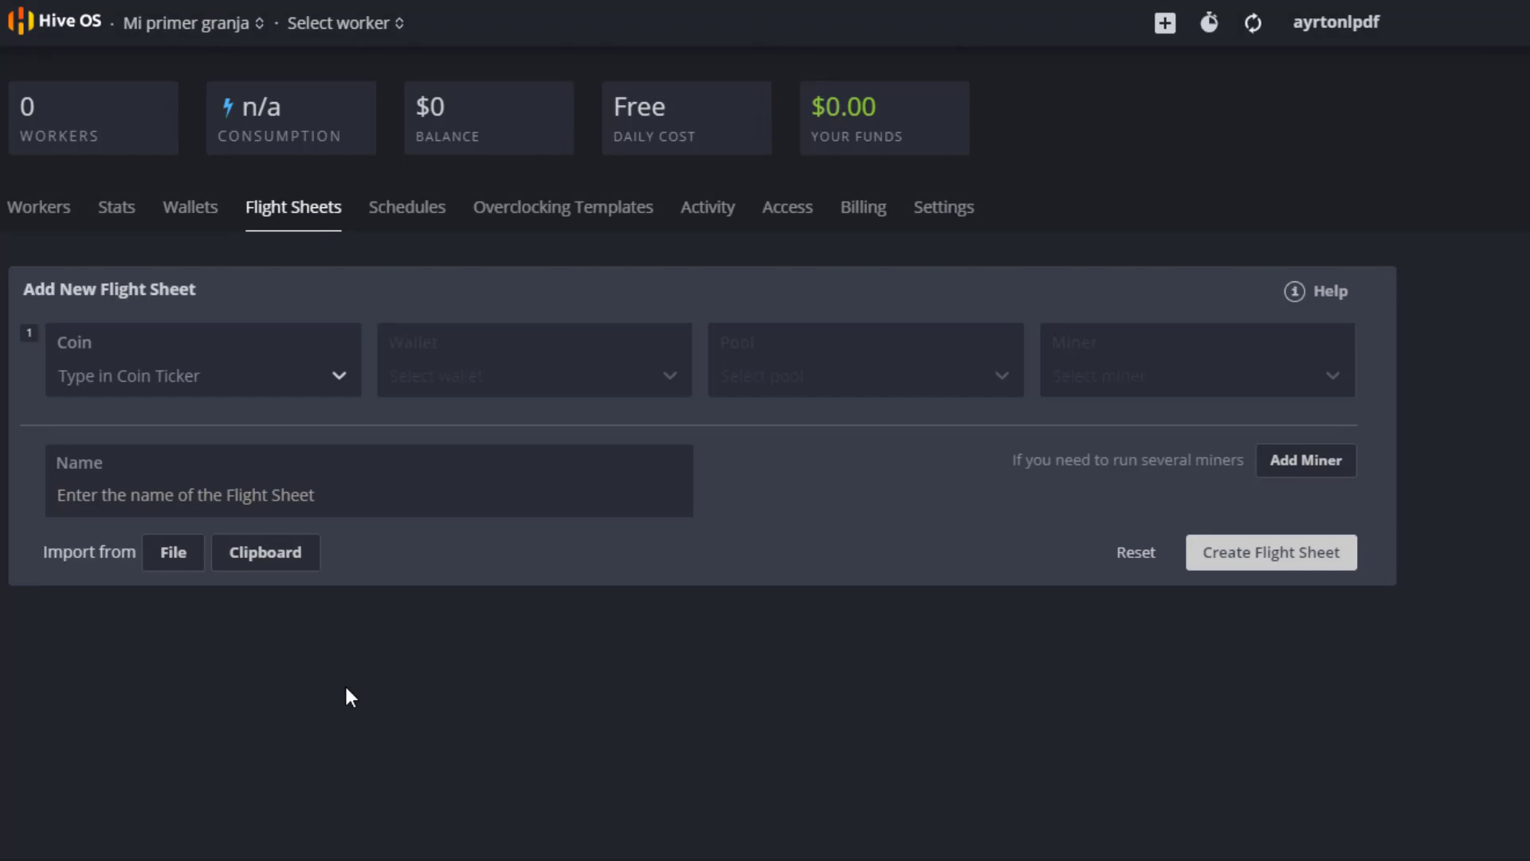
left_click(334, 376)
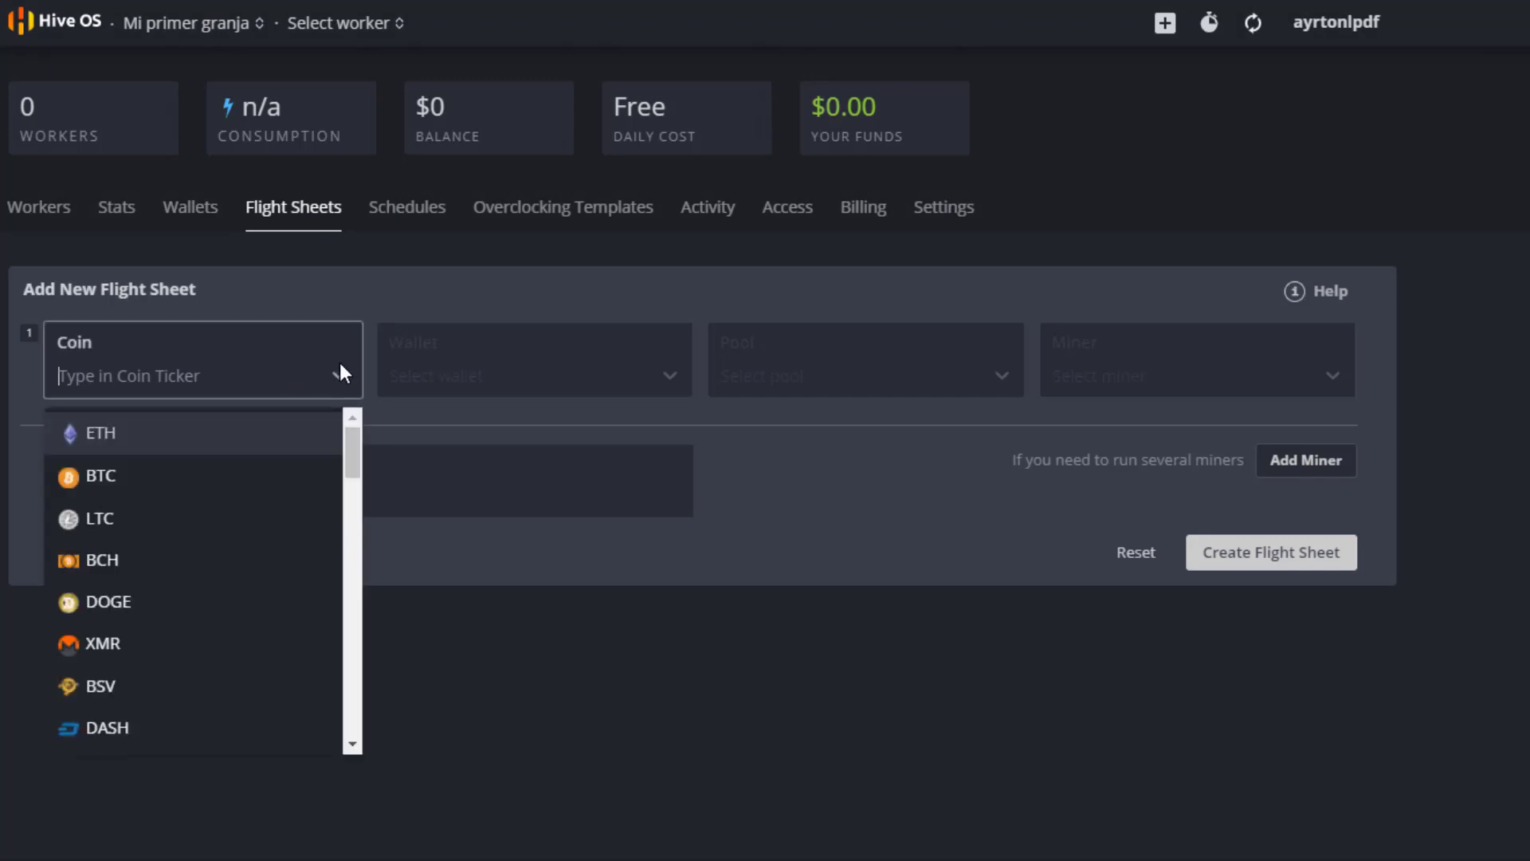
left_click(233, 439)
left_click(500, 380)
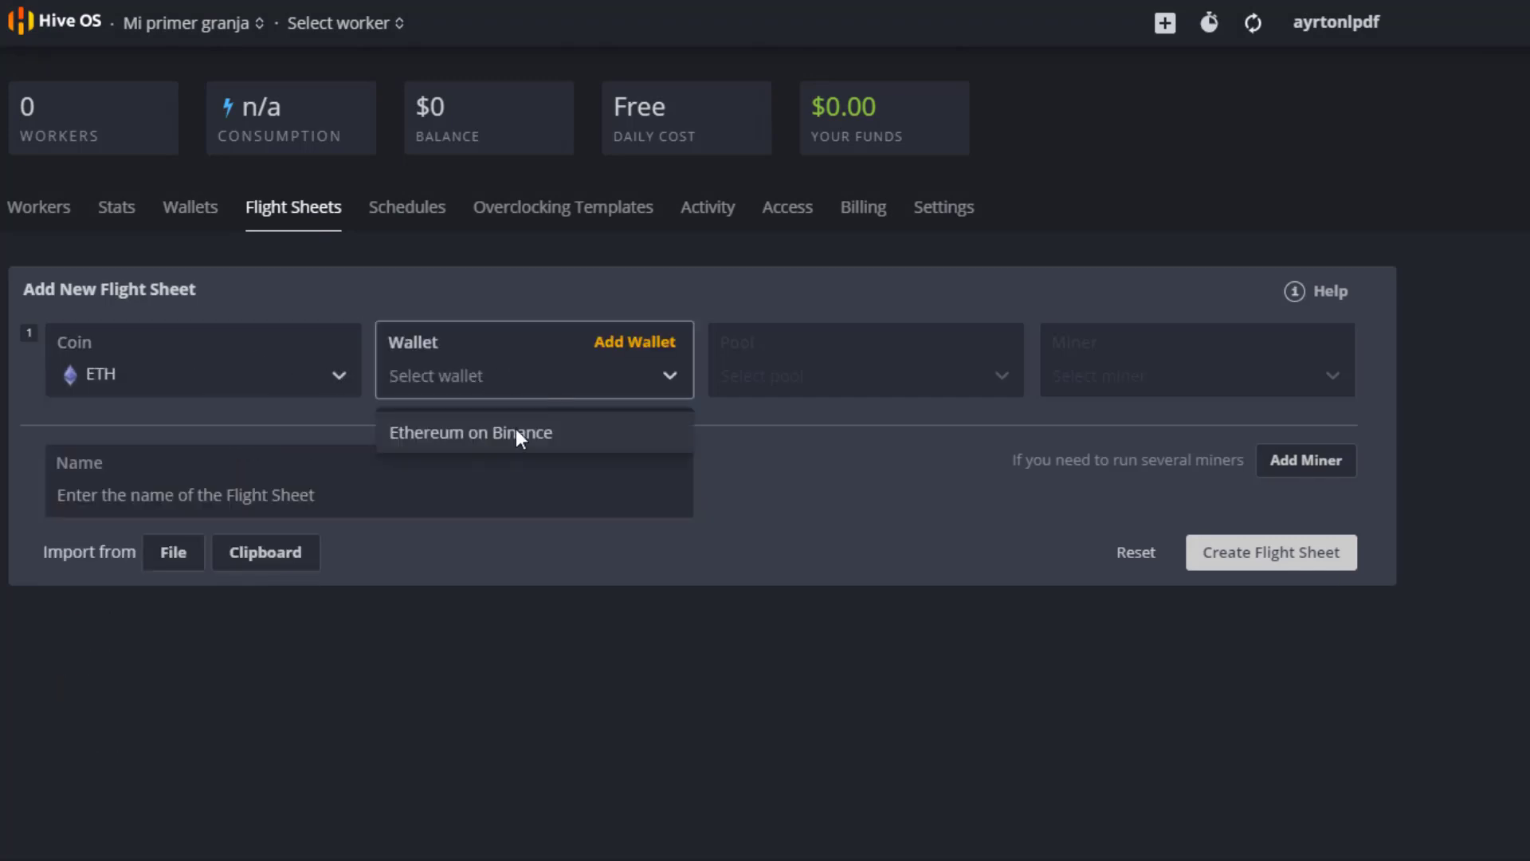
left_click(514, 430)
Step: Set the flight sheet's pool to ethermine with the US East and US West servers
left_click(841, 383)
scroll(828, 563, "down", 3)
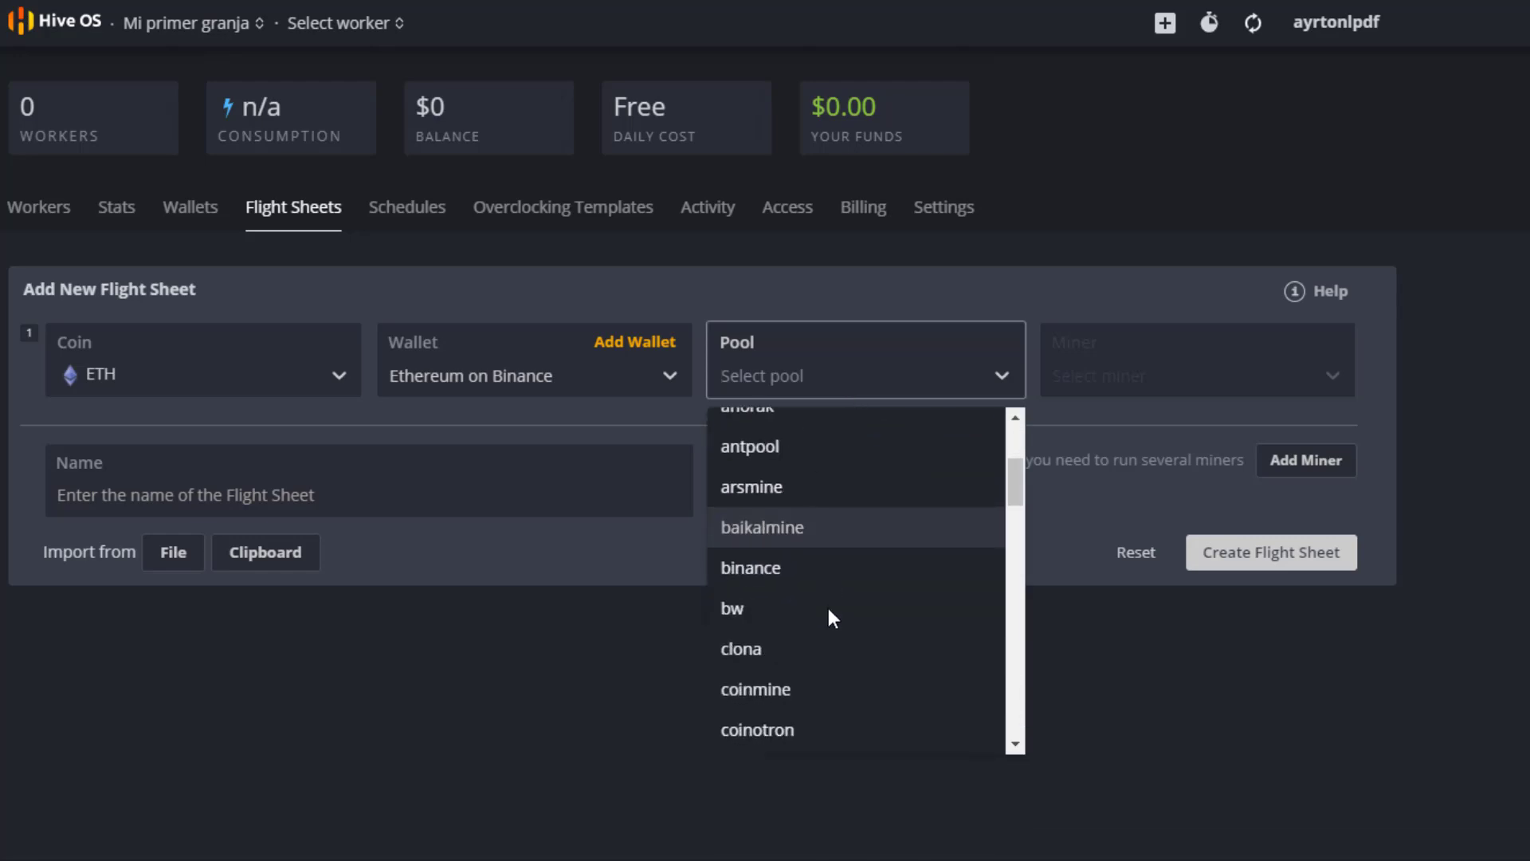
scroll(821, 568, "down", 2)
scroll(837, 606, "down", 3)
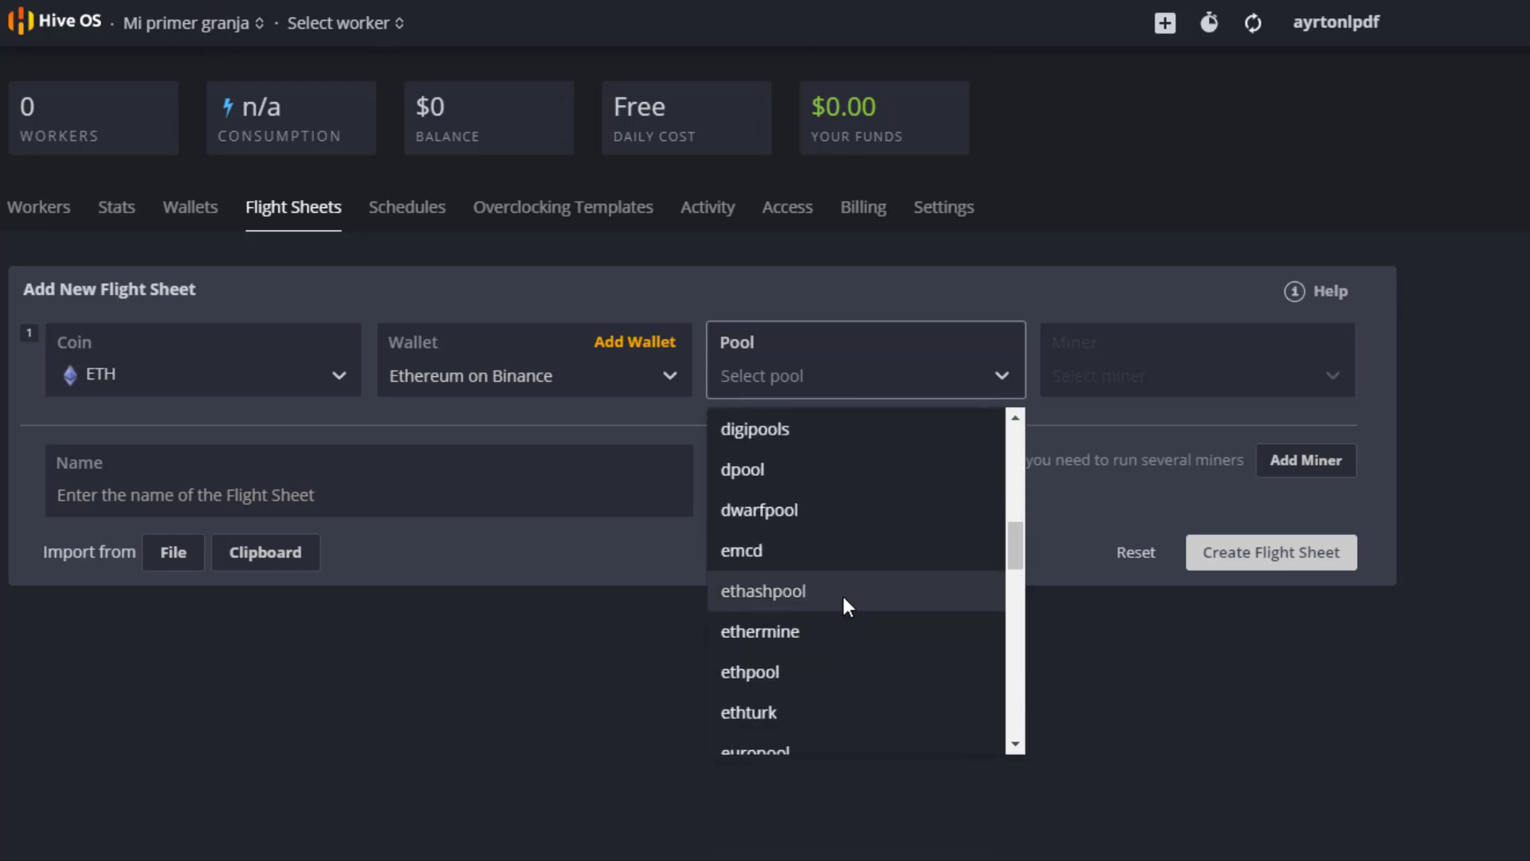
left_click(837, 633)
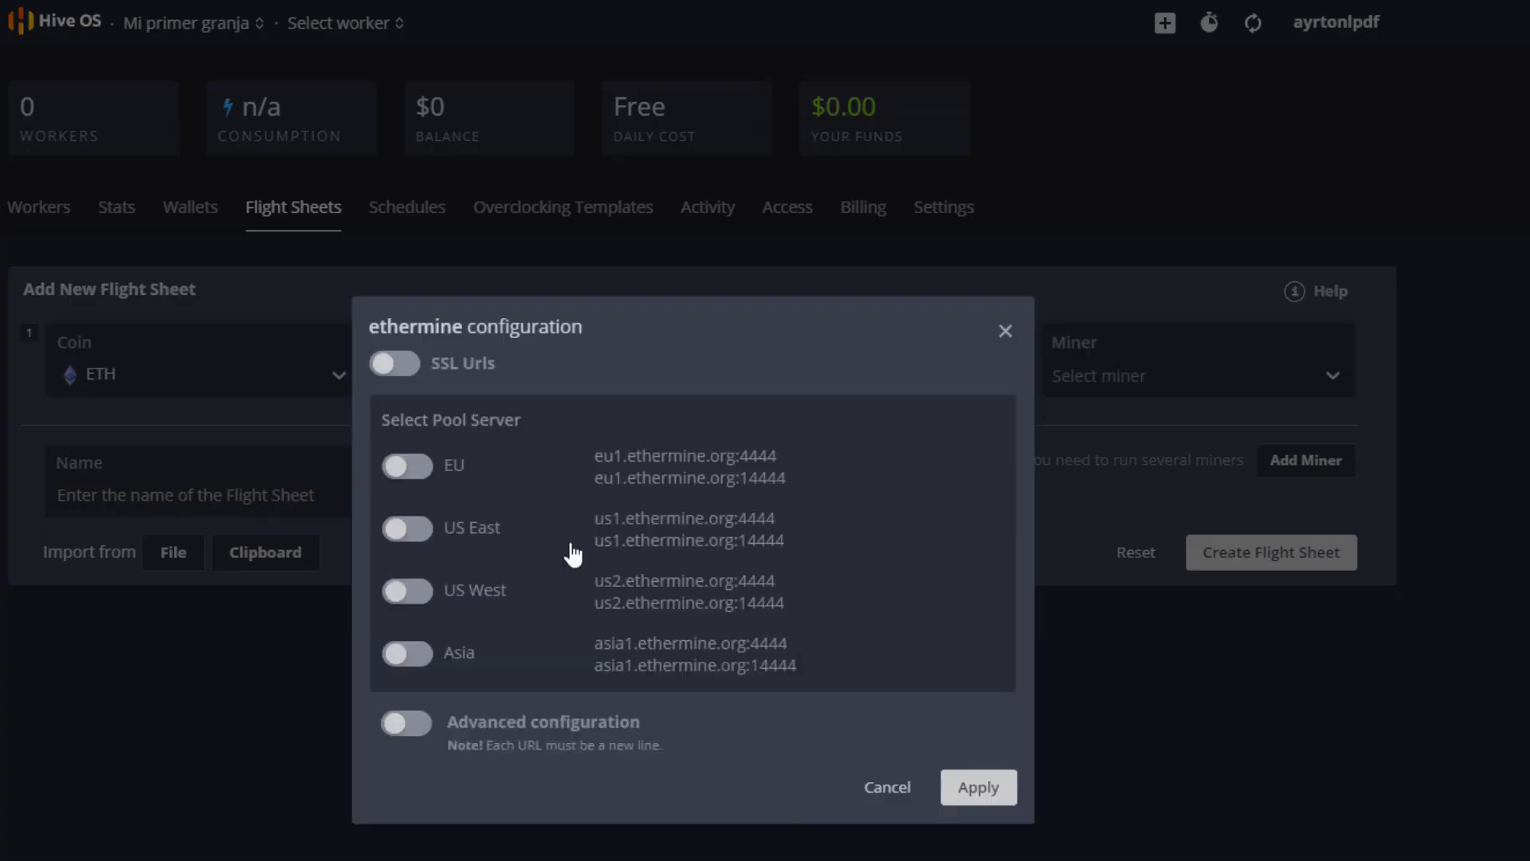
left_click(408, 529)
left_click(408, 615)
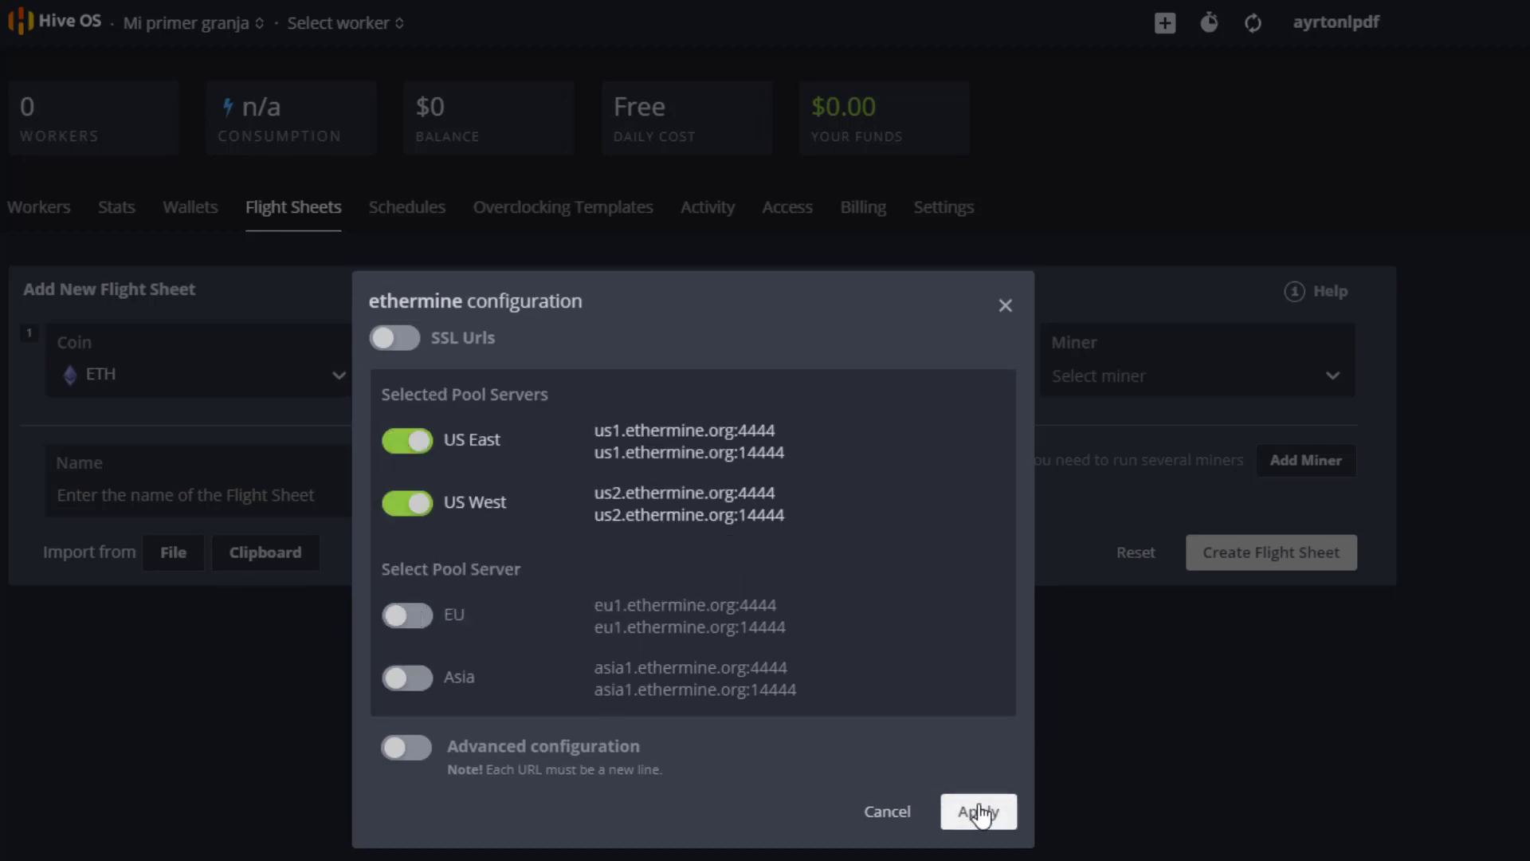
left_click(982, 810)
Step: Choose TeamRedMiner as the miner and create the flight sheet under the name "TeamRedMiner a Ethermine"
left_click(1156, 391)
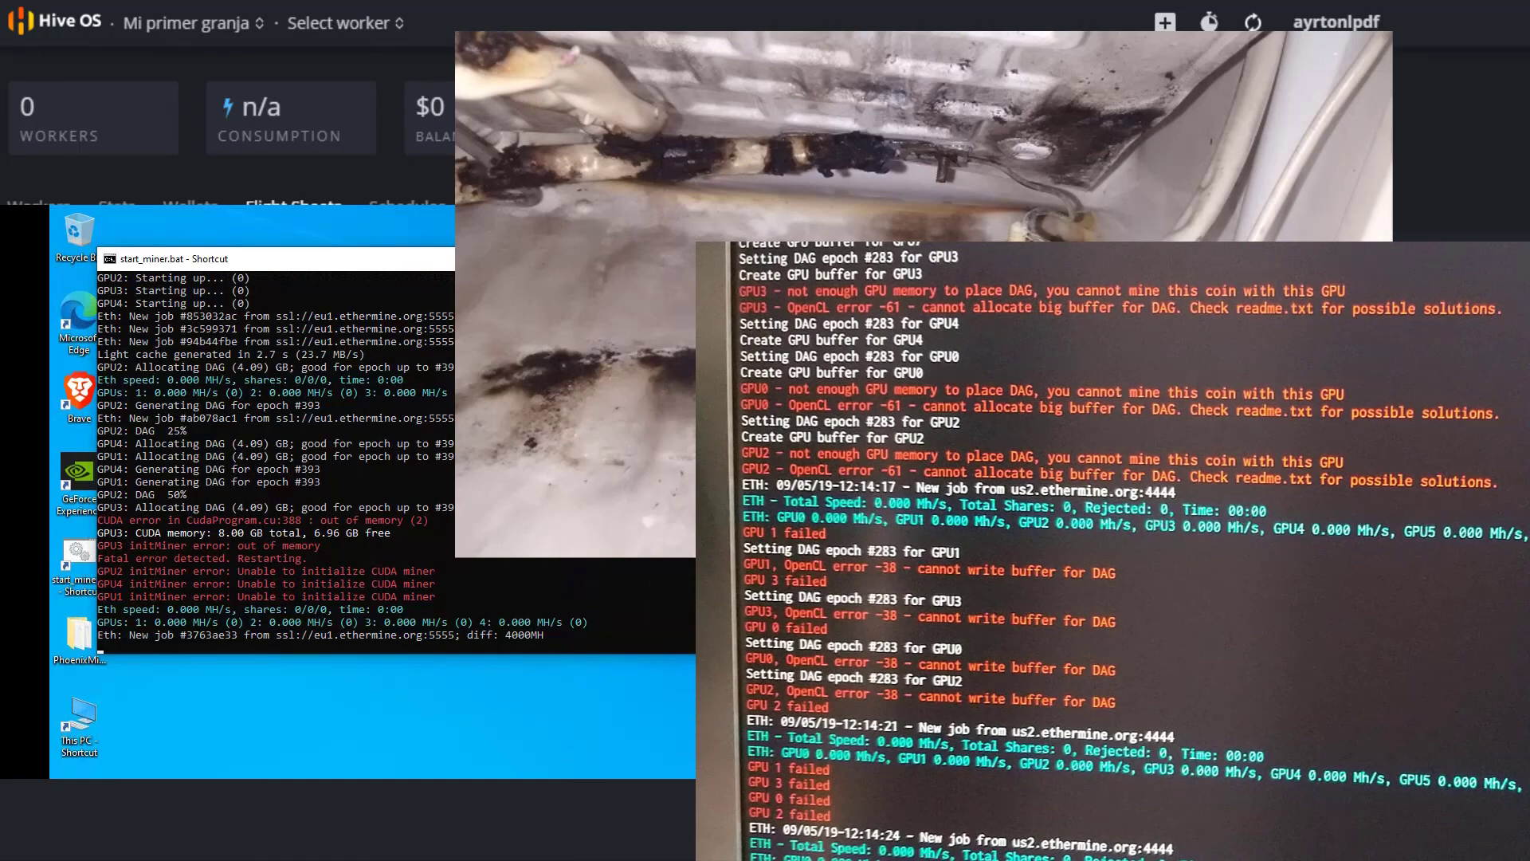
type("Team")
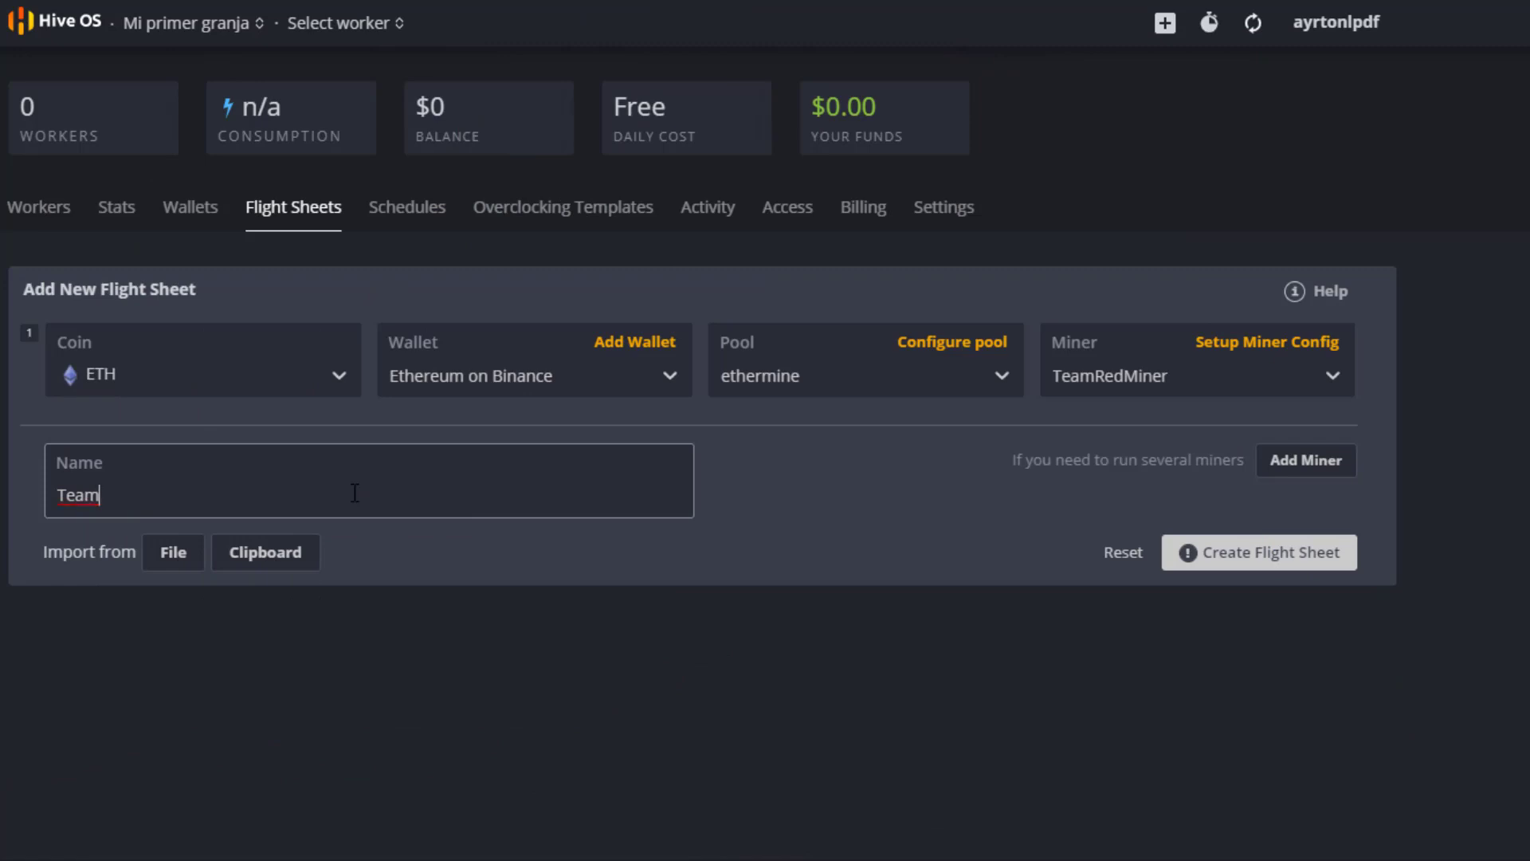
type("RedMiner a Ethermine")
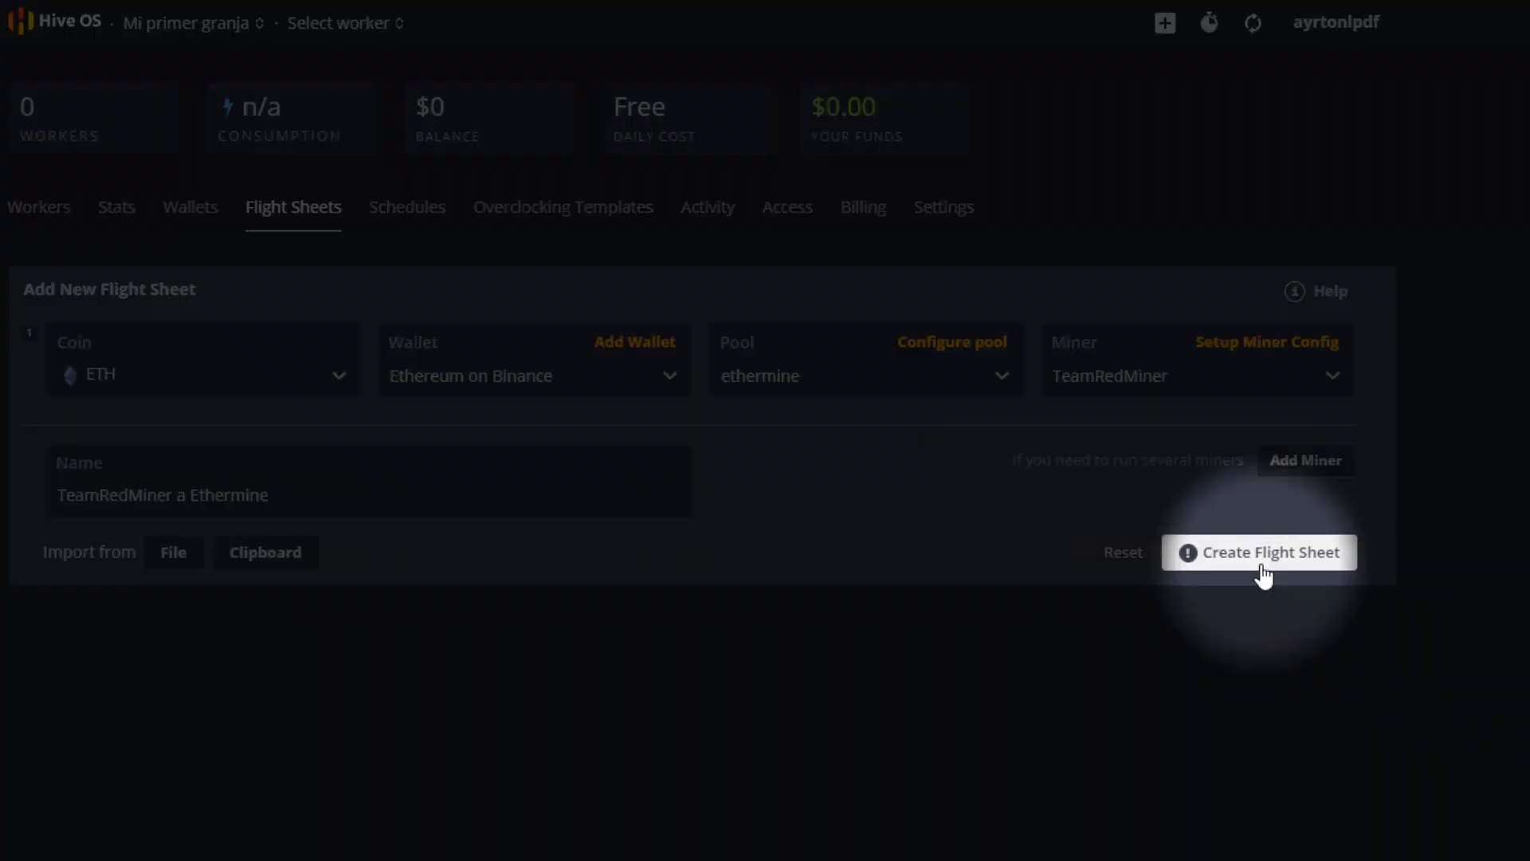
left_click(1262, 557)
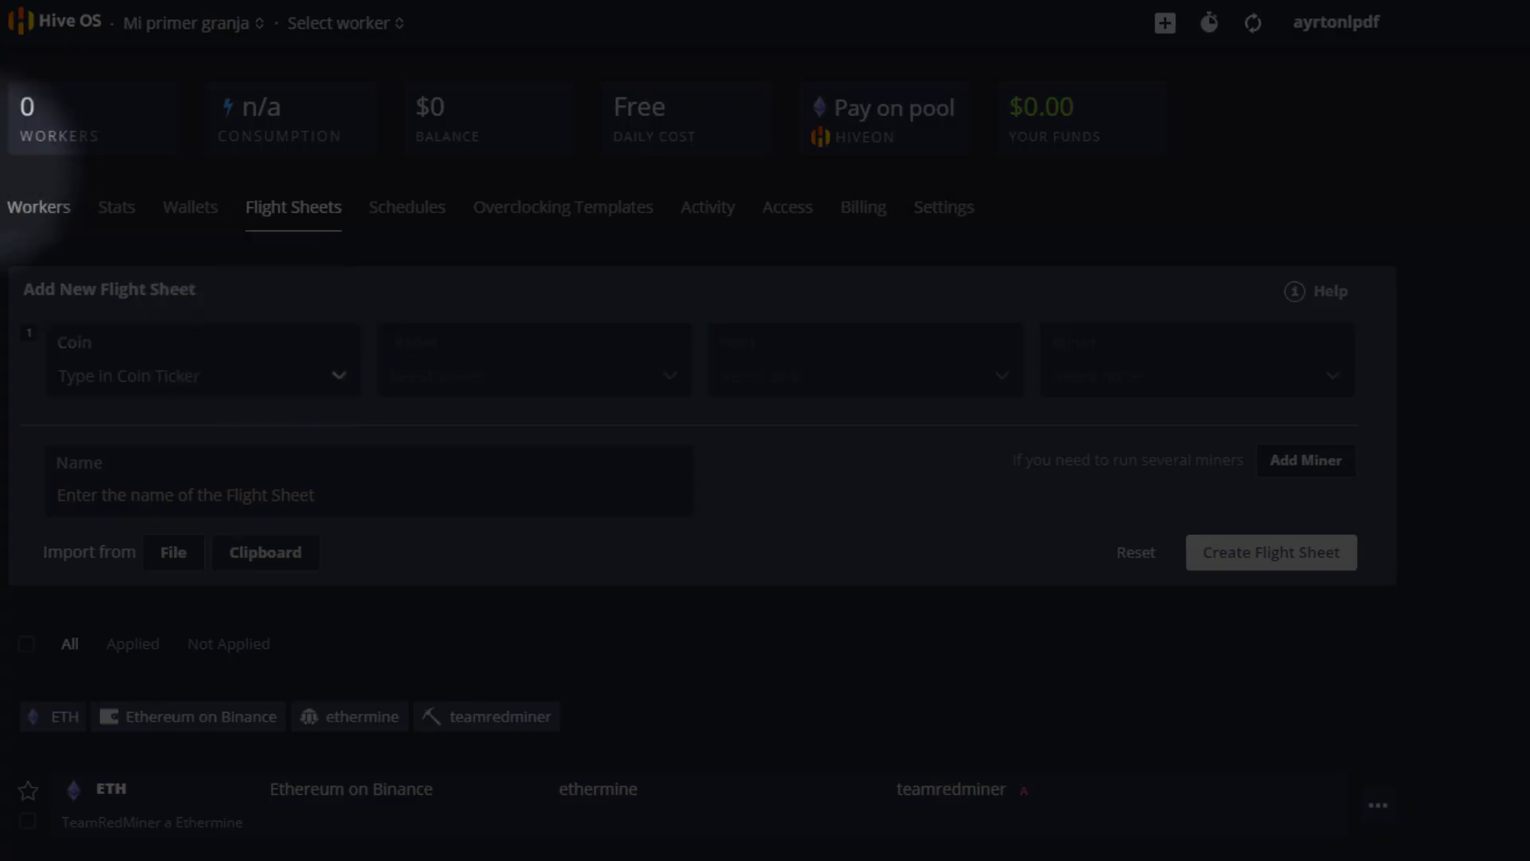
Step: View the farm's workers overview and its statistics
left_click(39, 209)
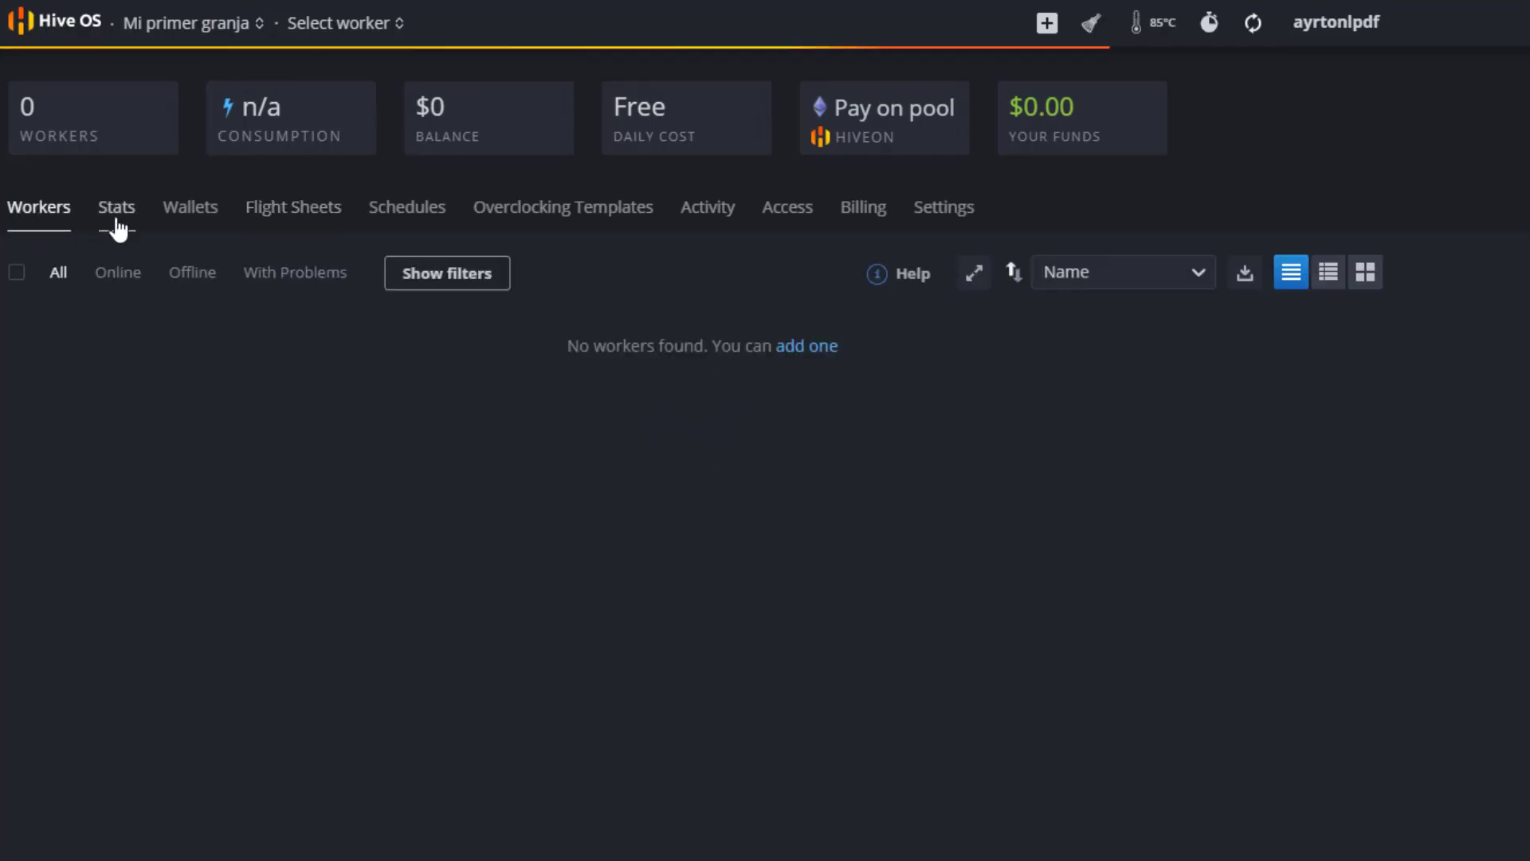
left_click(118, 229)
left_click(40, 225)
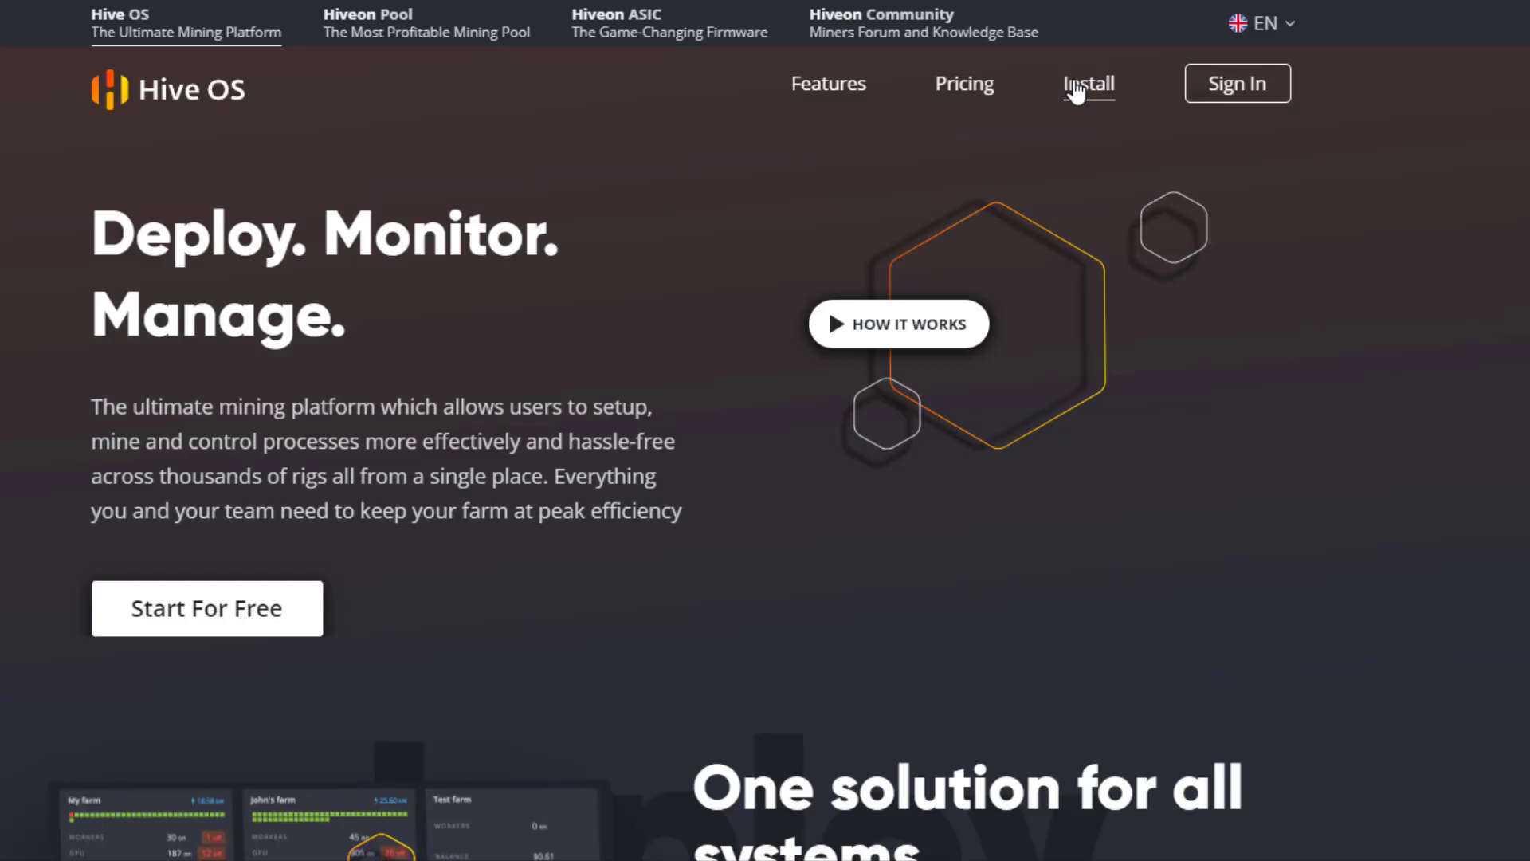
Step: Download the Hive OS image for GPU rigs from the Hive OS website's install page
left_click(1088, 83)
scroll(1339, 685, "down", 4)
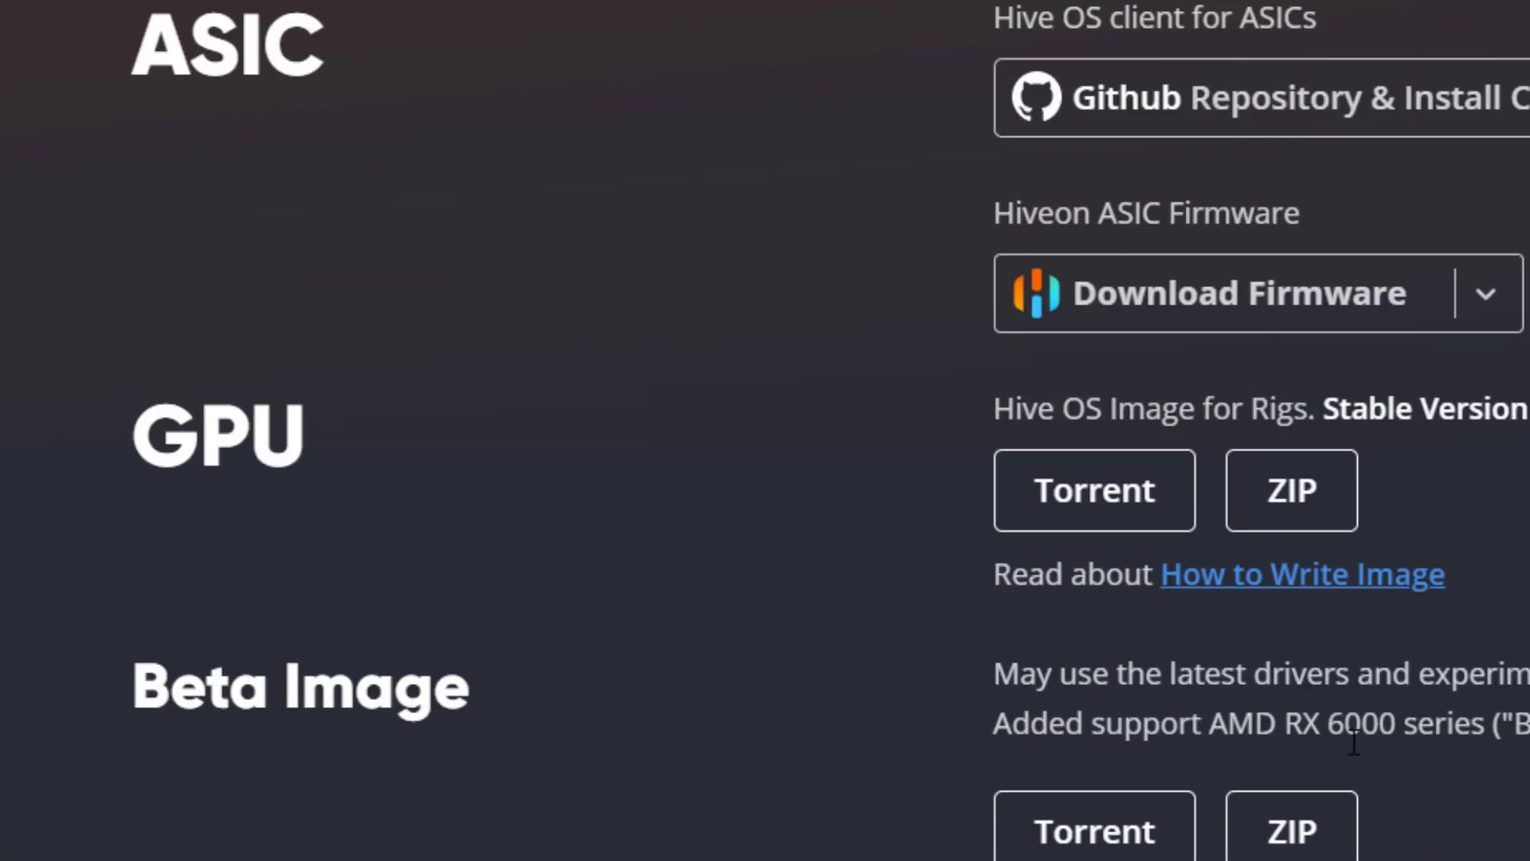
scroll(979, 389, "down", 2)
scroll(1137, 300, "up", 2)
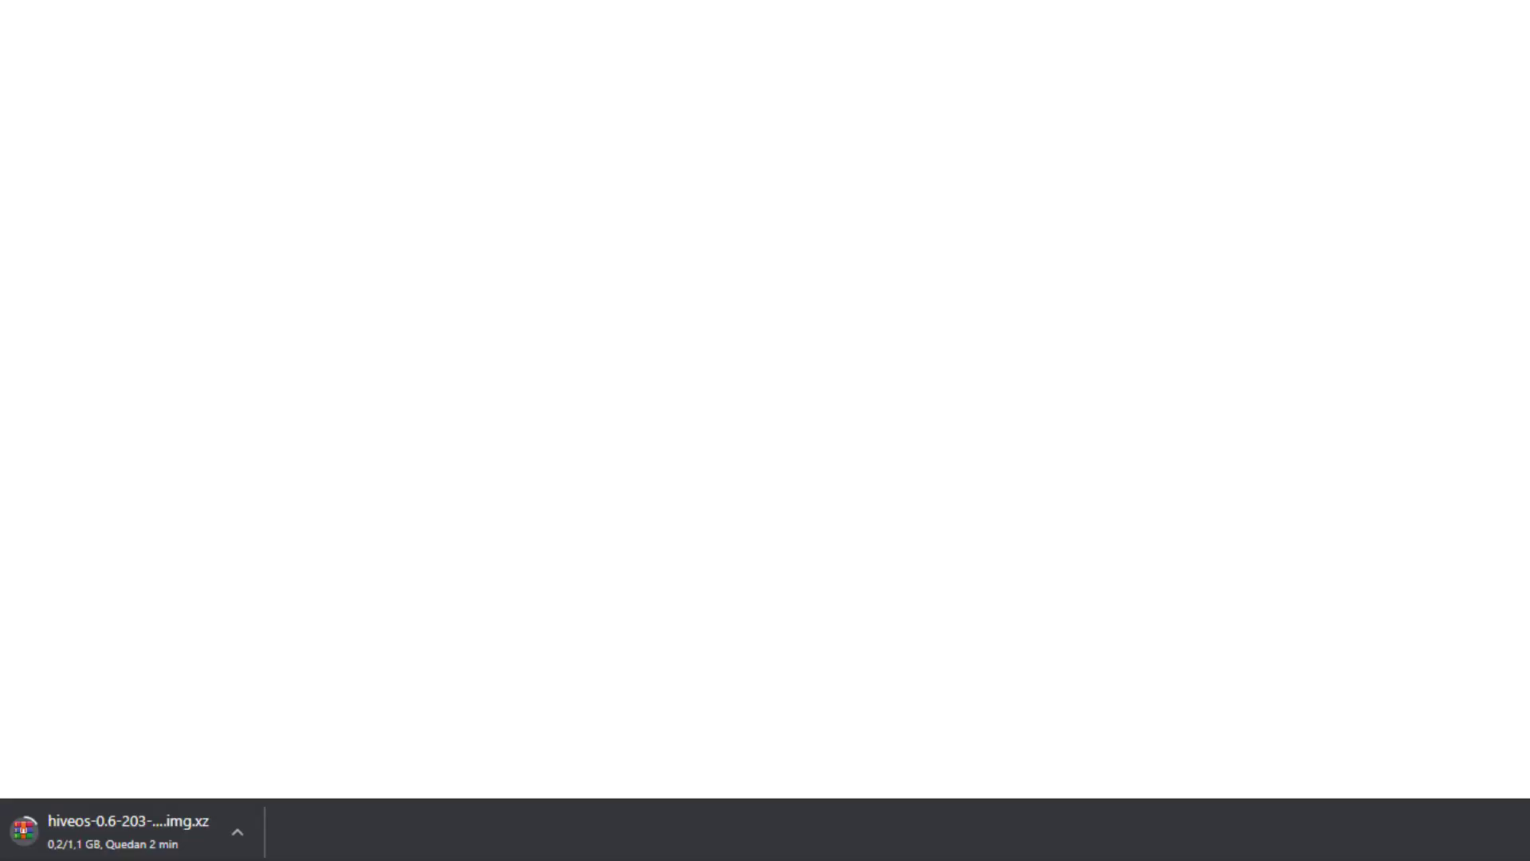
Step: Open the HDD Raw Copy Tool page on the HDDGURU website and look through the tool's information
left_click(466, 275)
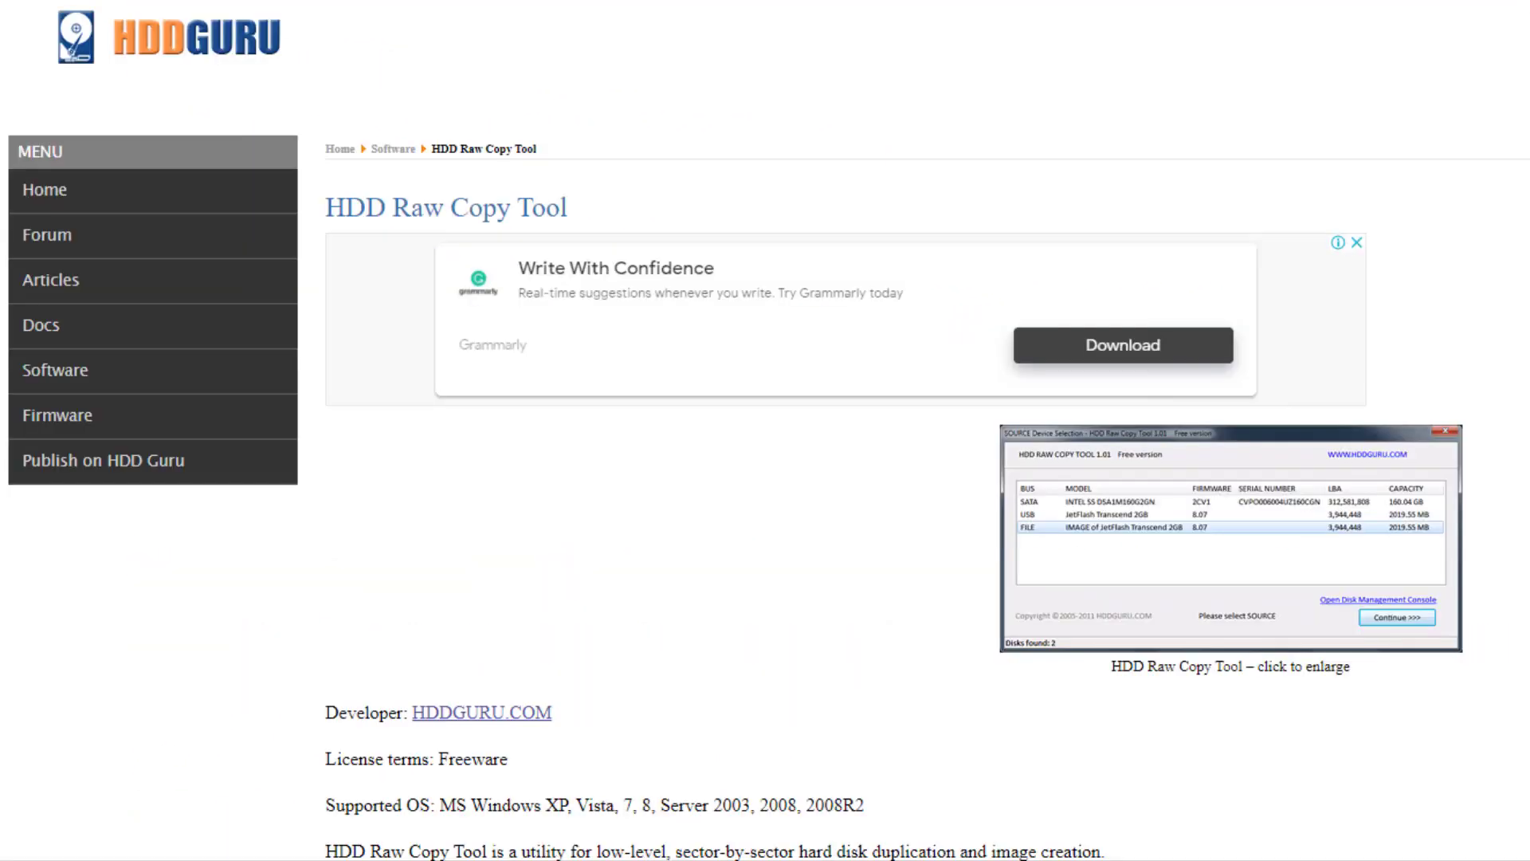
scroll(739, 817, "down", 15)
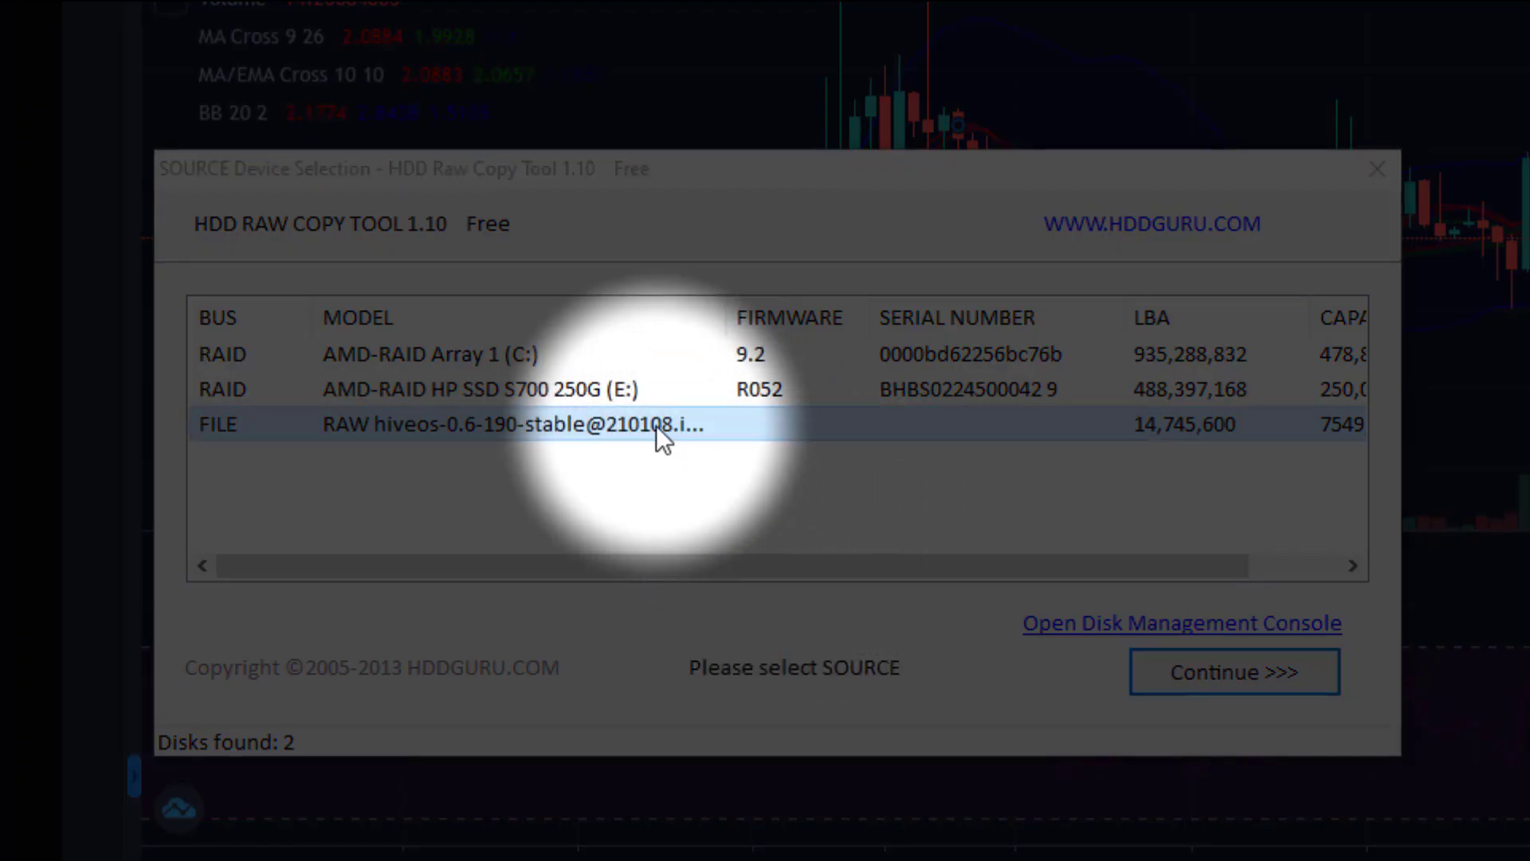
double_click(657, 426)
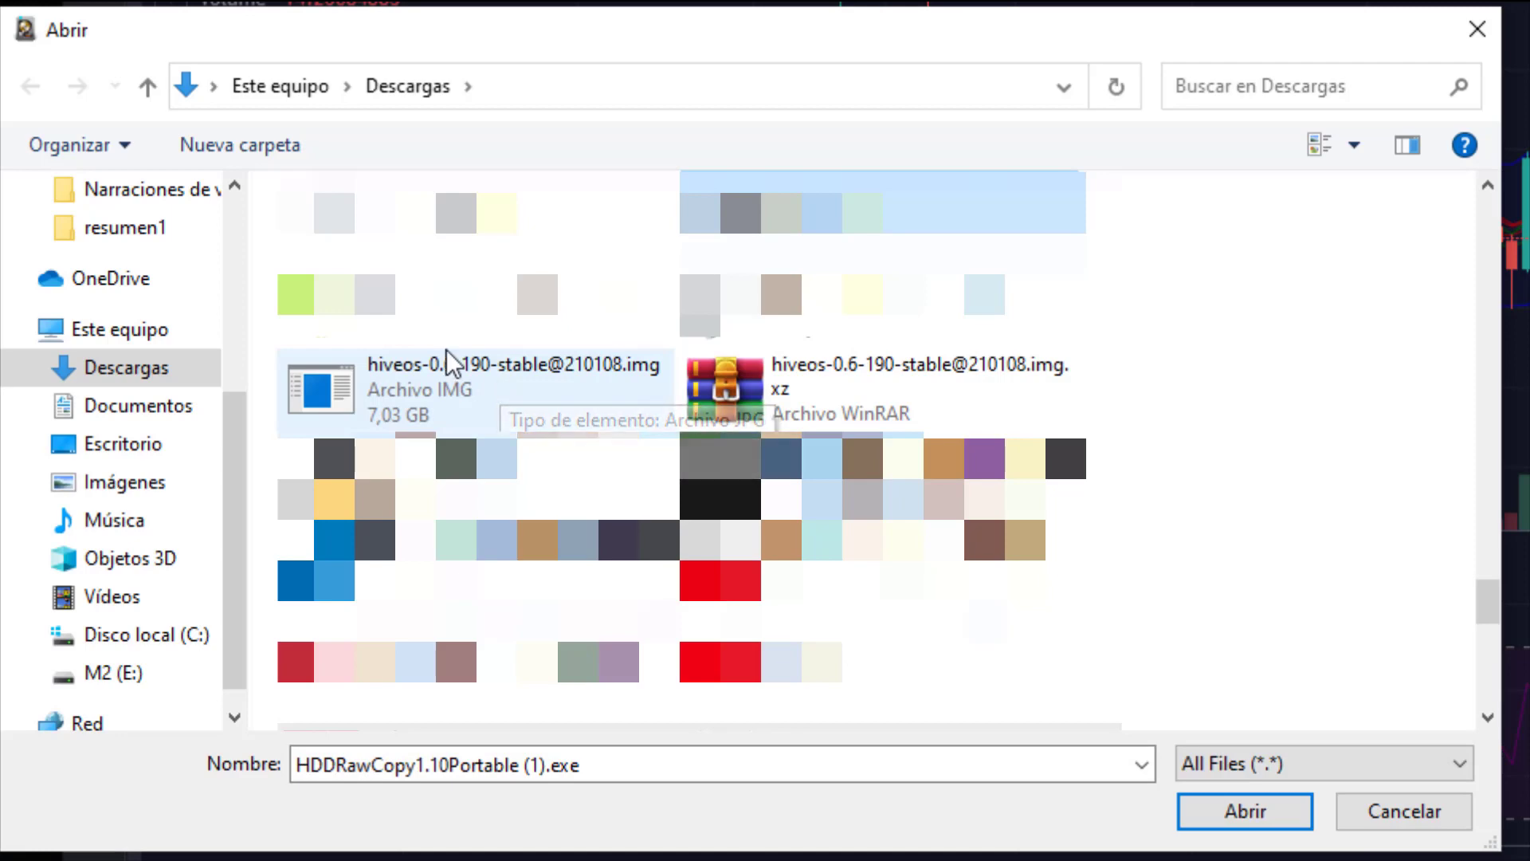
left_click(514, 408)
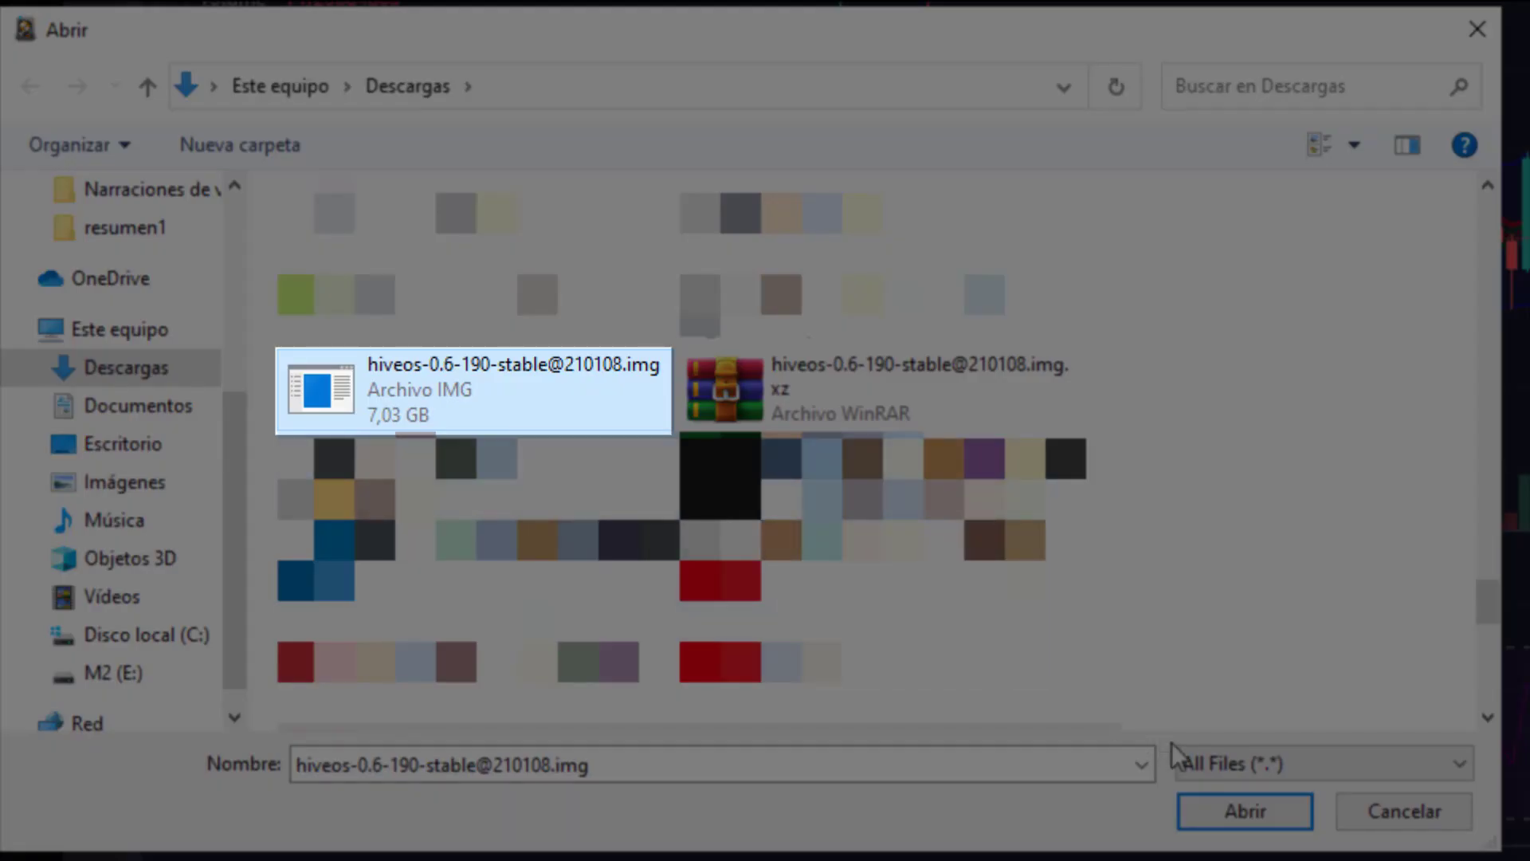
left_click(1268, 811)
left_click(1265, 681)
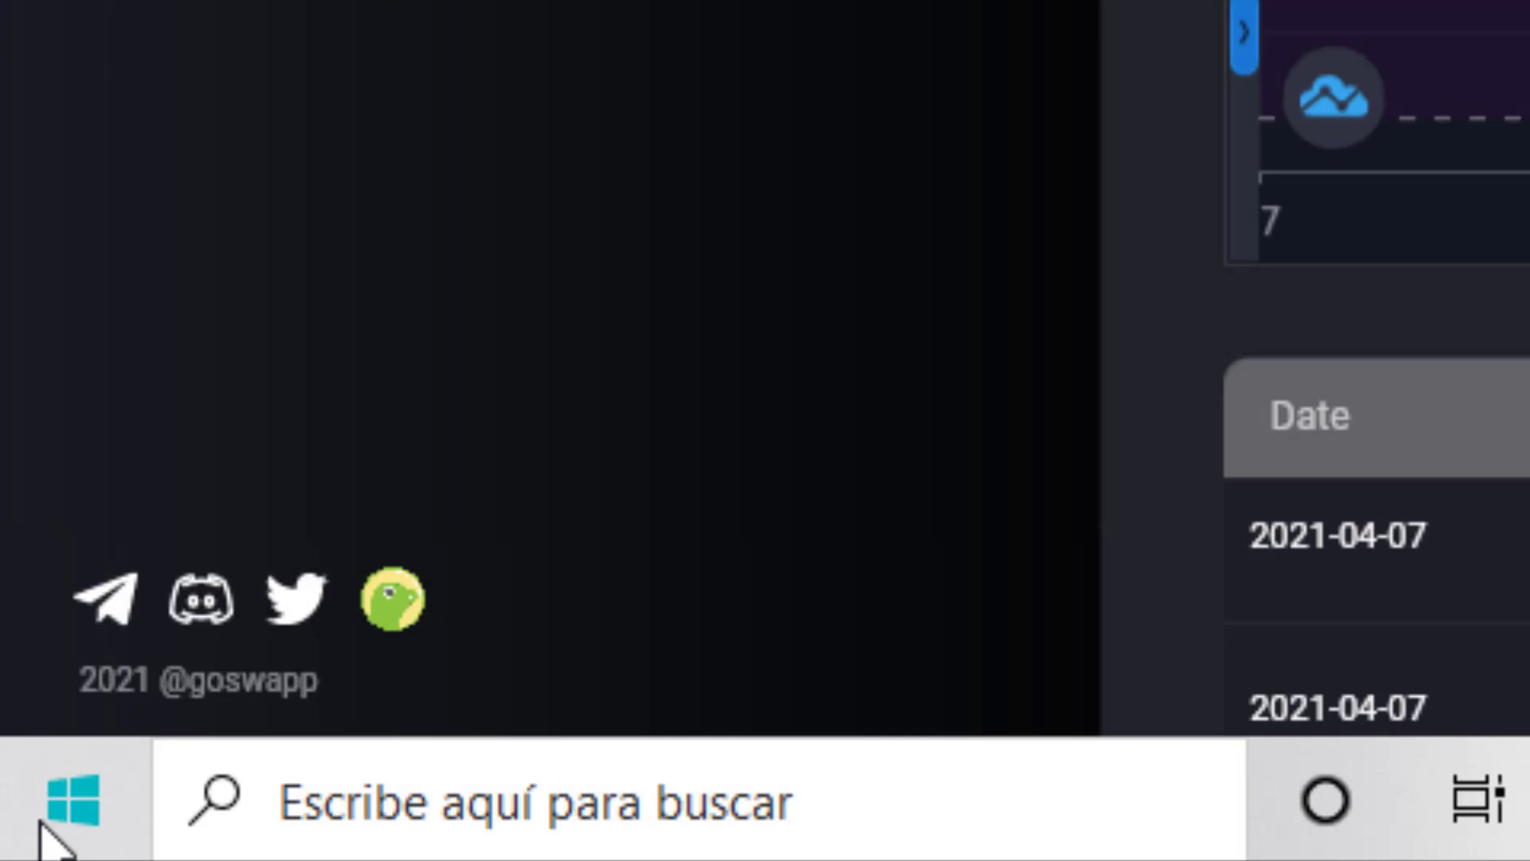
Step: Open the Windows System Configuration with msconfig and enable safe boot (Arranque a prueba de errores) for Windows 10
left_click(41, 829)
type("msconfig")
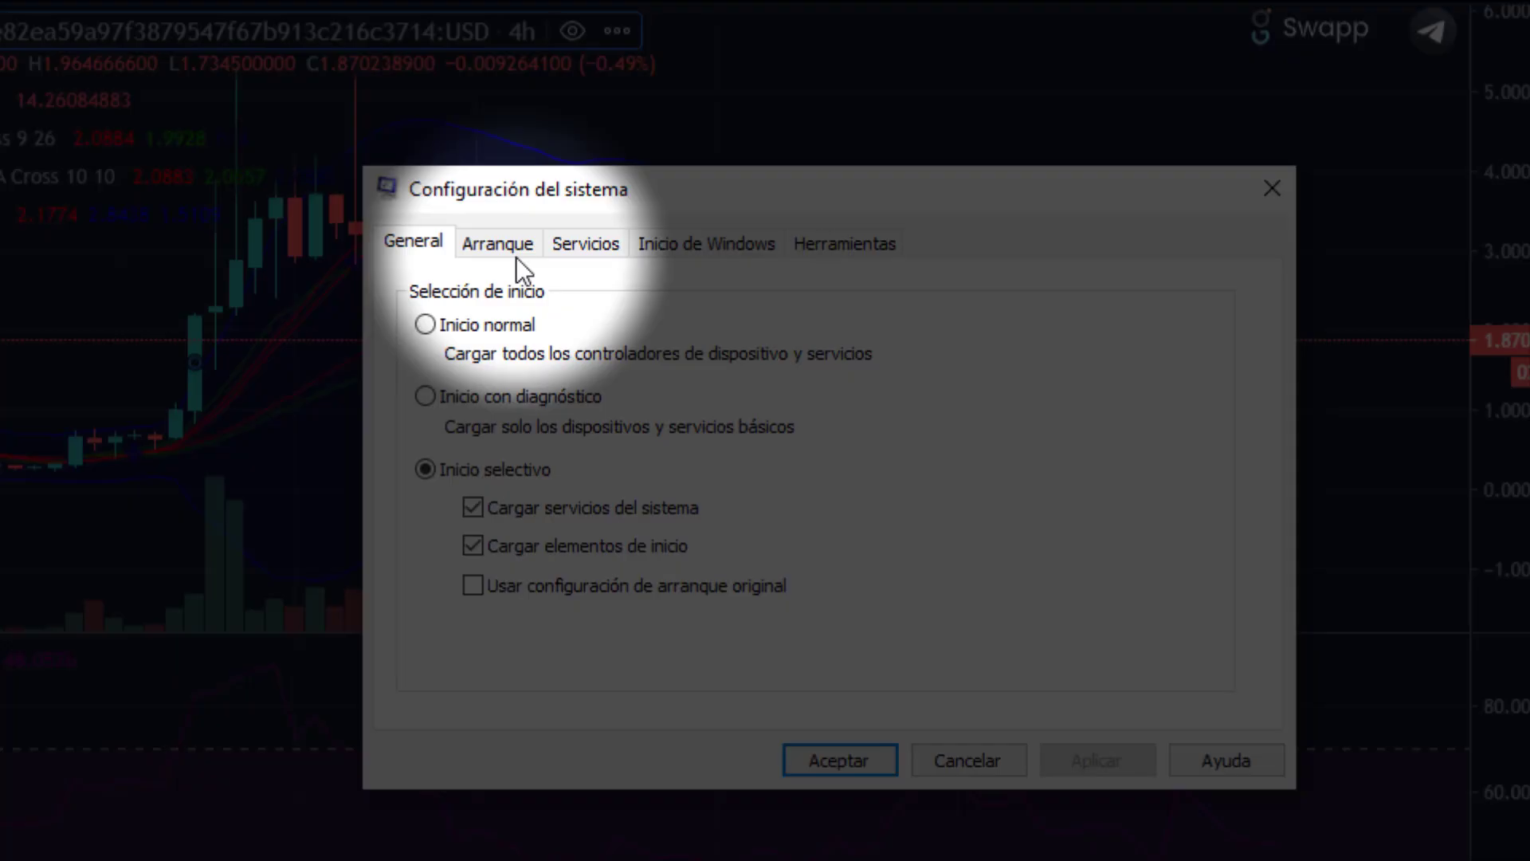
left_click(515, 257)
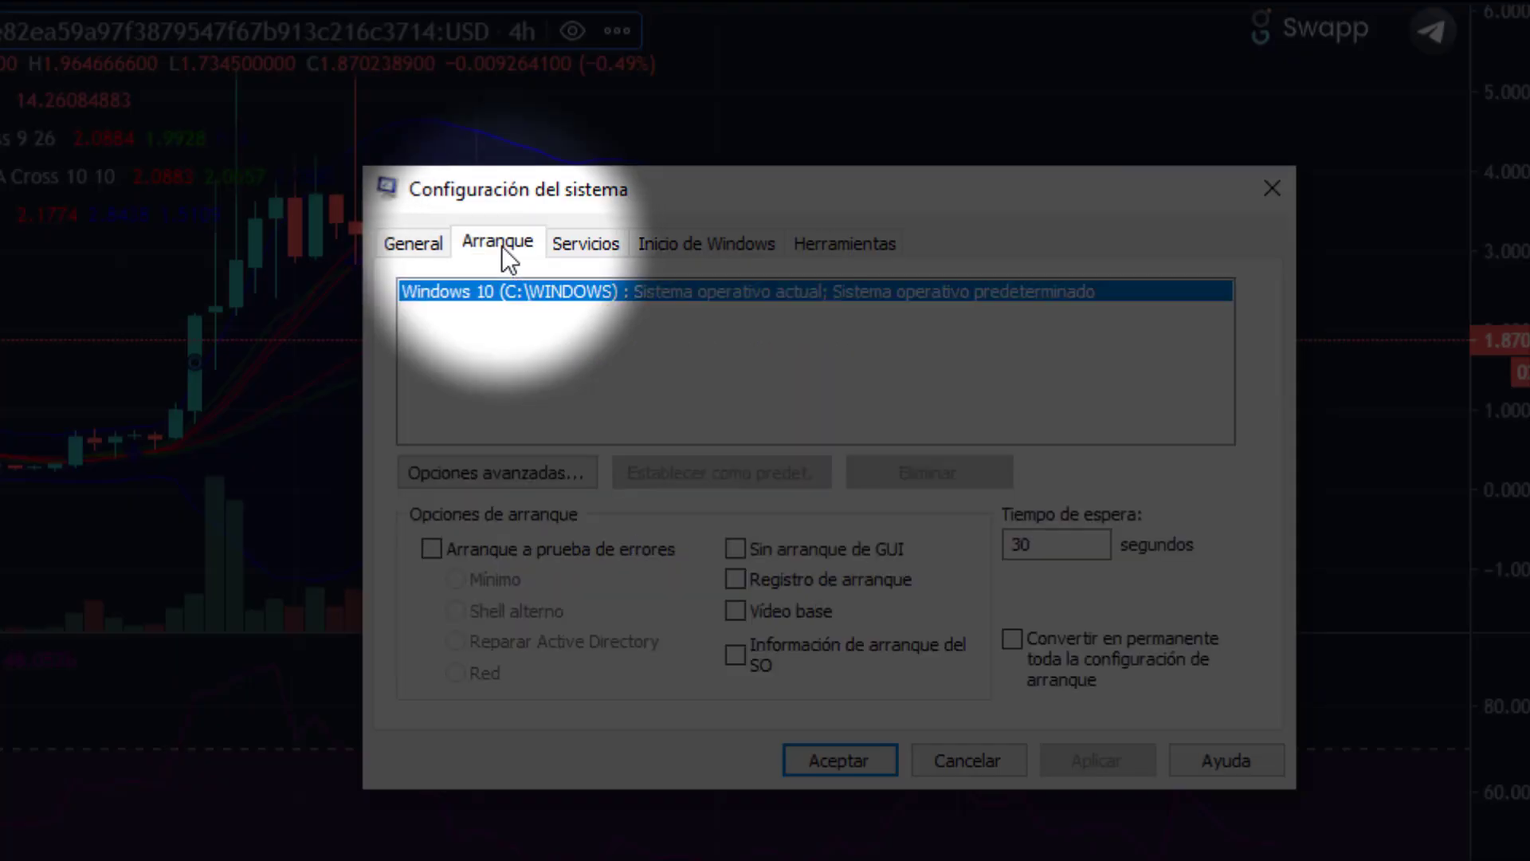
left_click(431, 549)
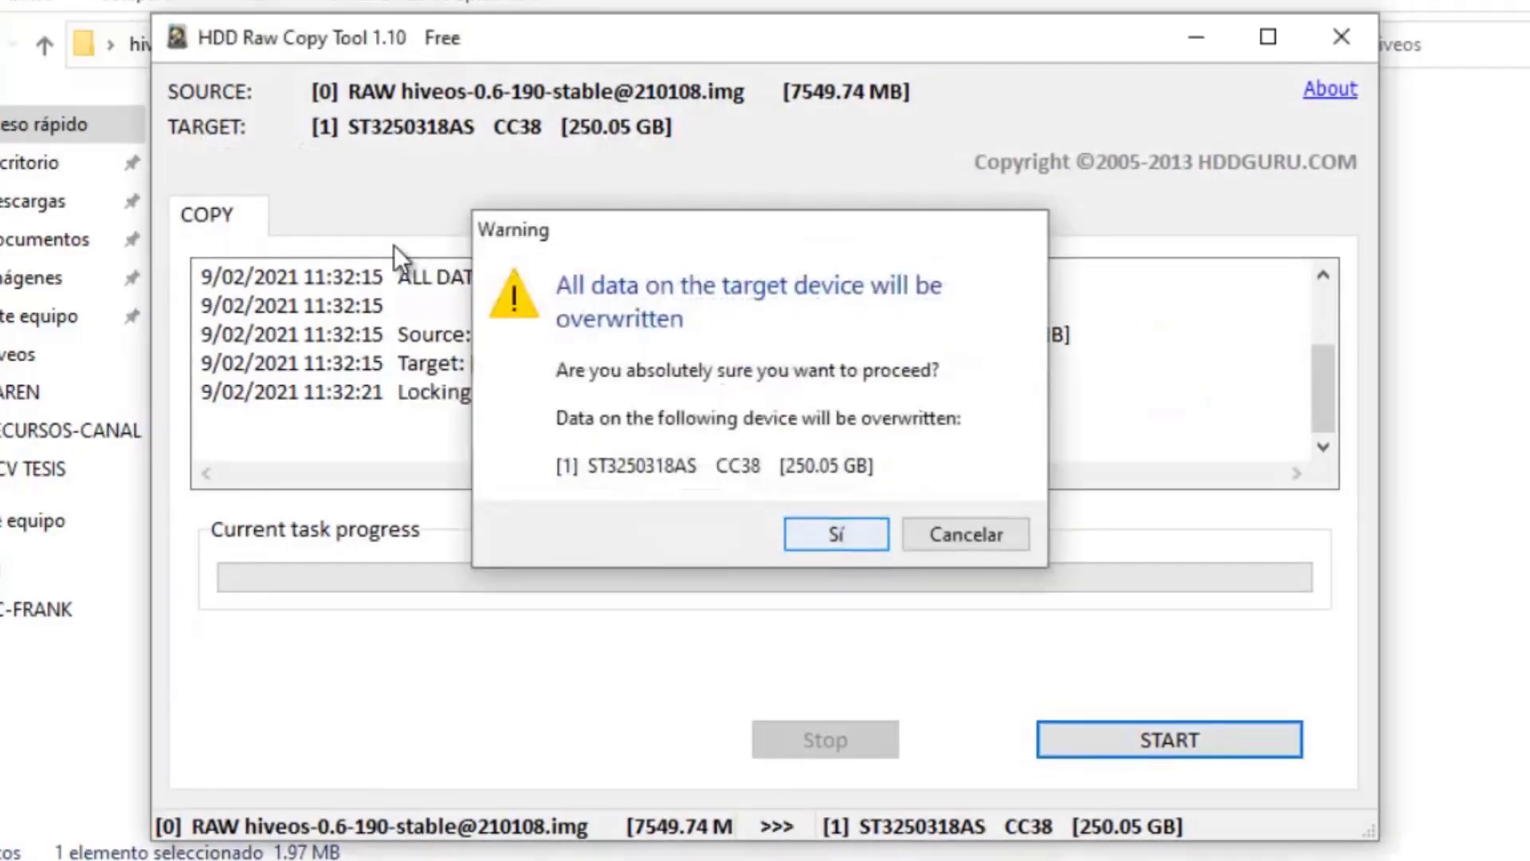
Step: Confirm overwriting the ST3250318AS target disk with the Hive OS image, and open the HIVE (E:) drive
key("Return")
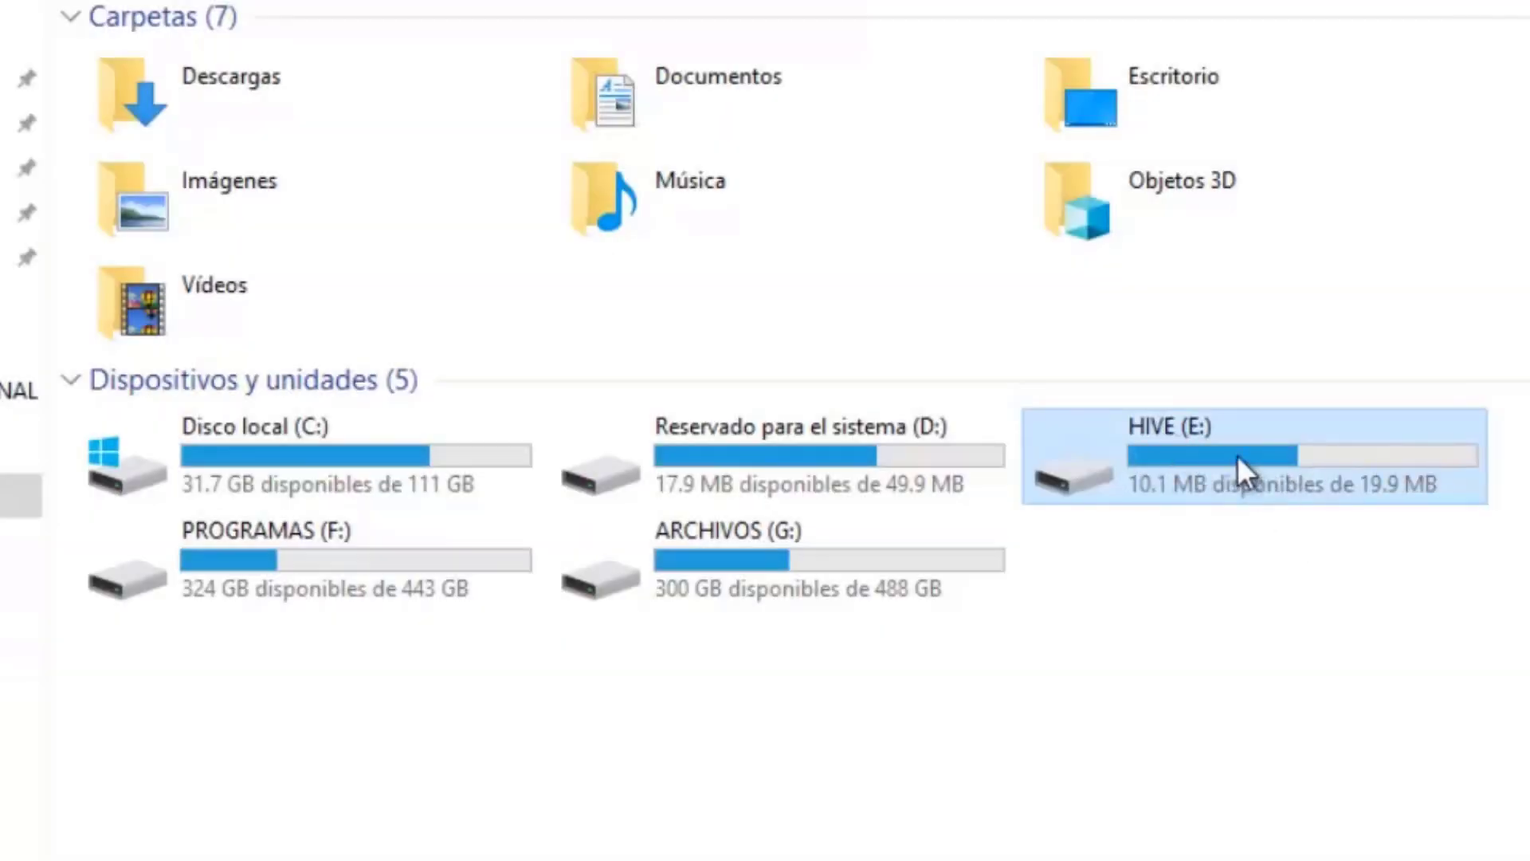
double_click(1226, 455)
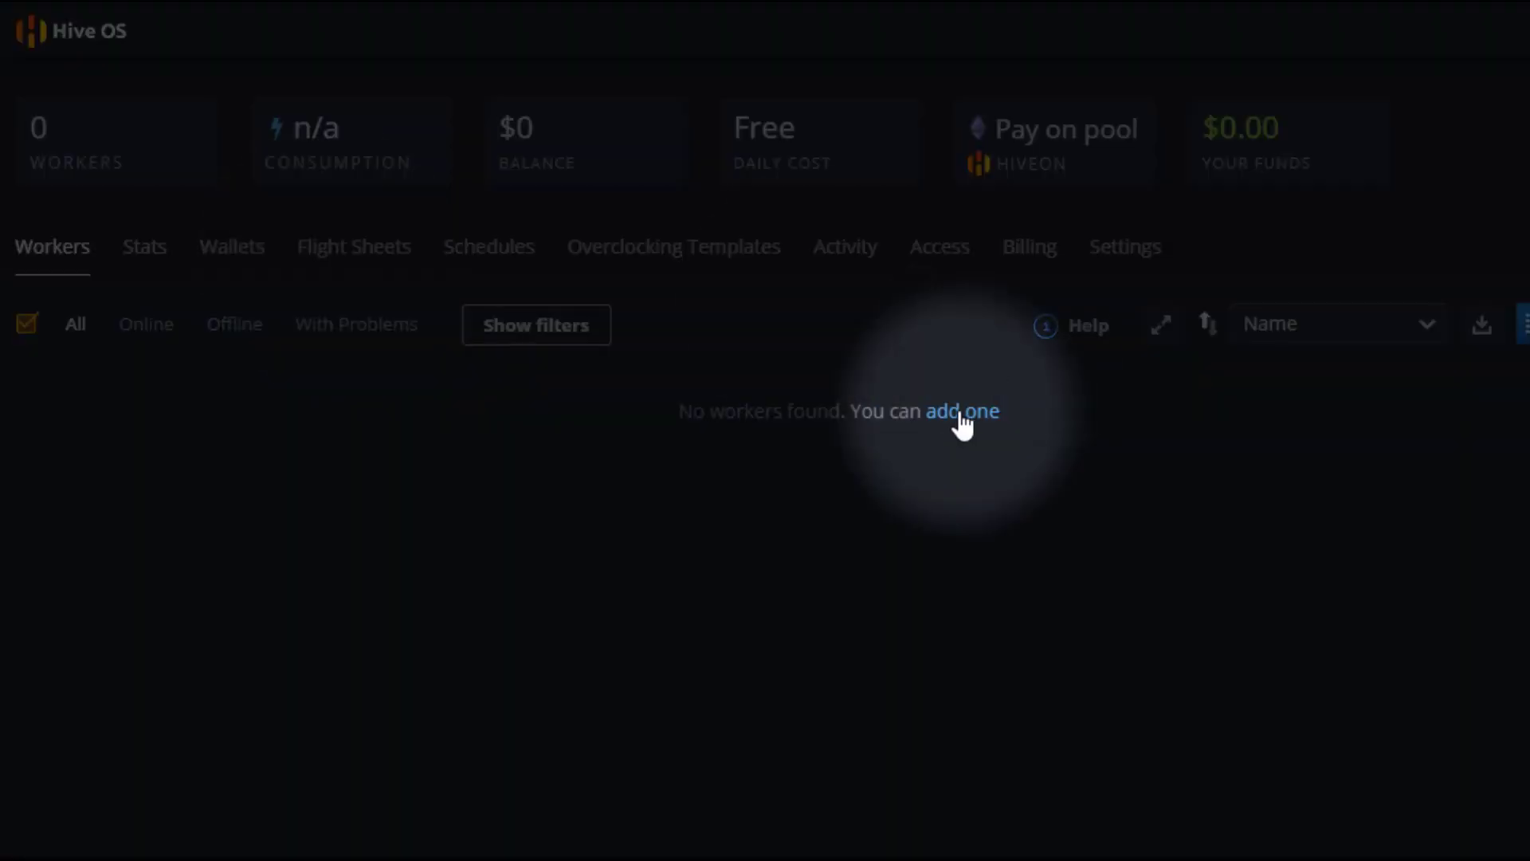
Step: Start a new GPU worker in the Hive OS farm and name it RIG3060
left_click(962, 412)
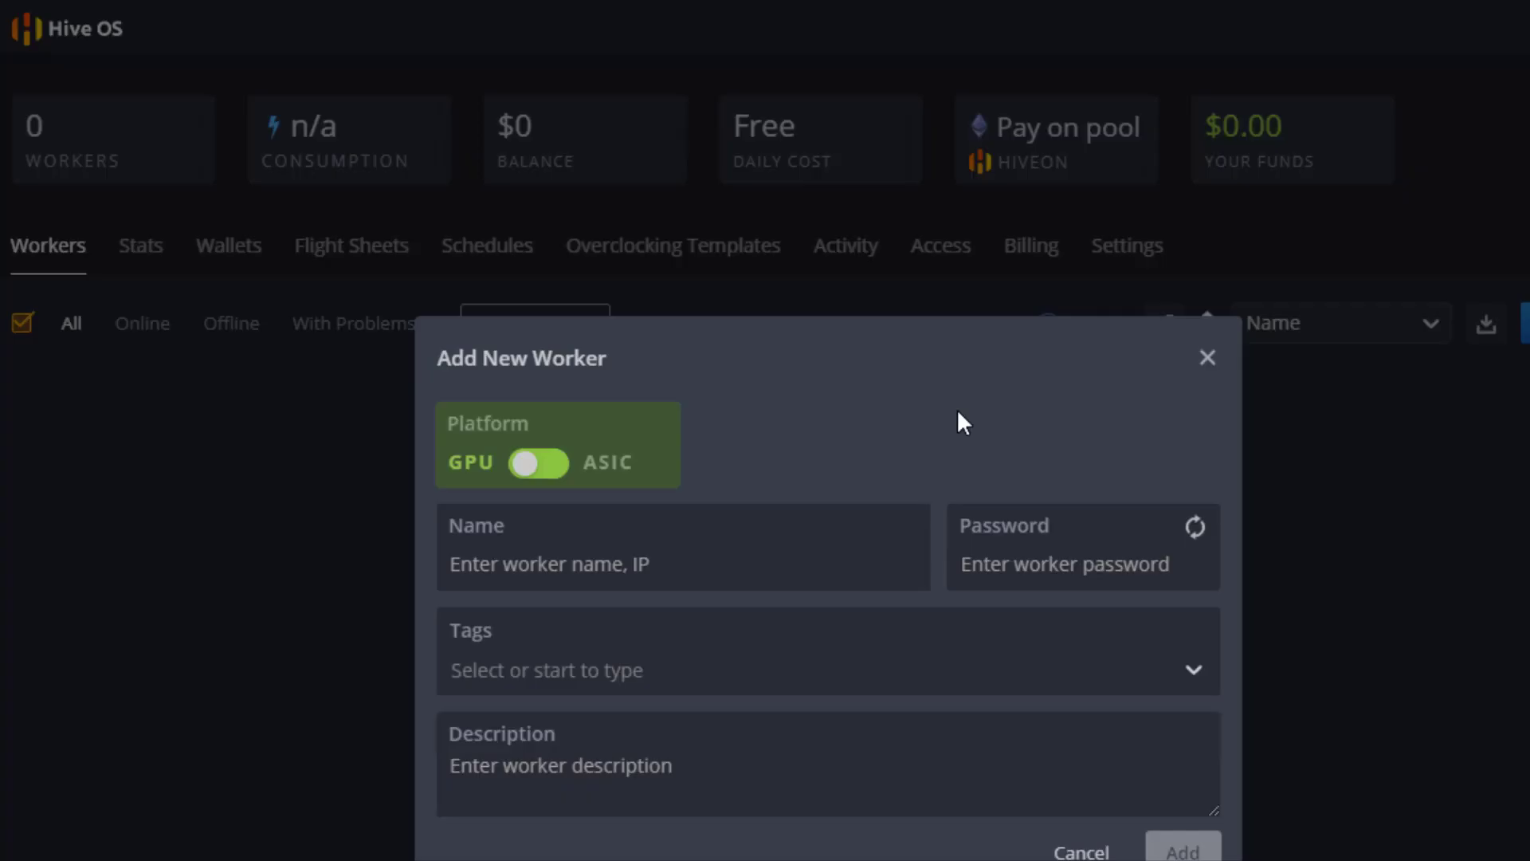
type("RIG3060")
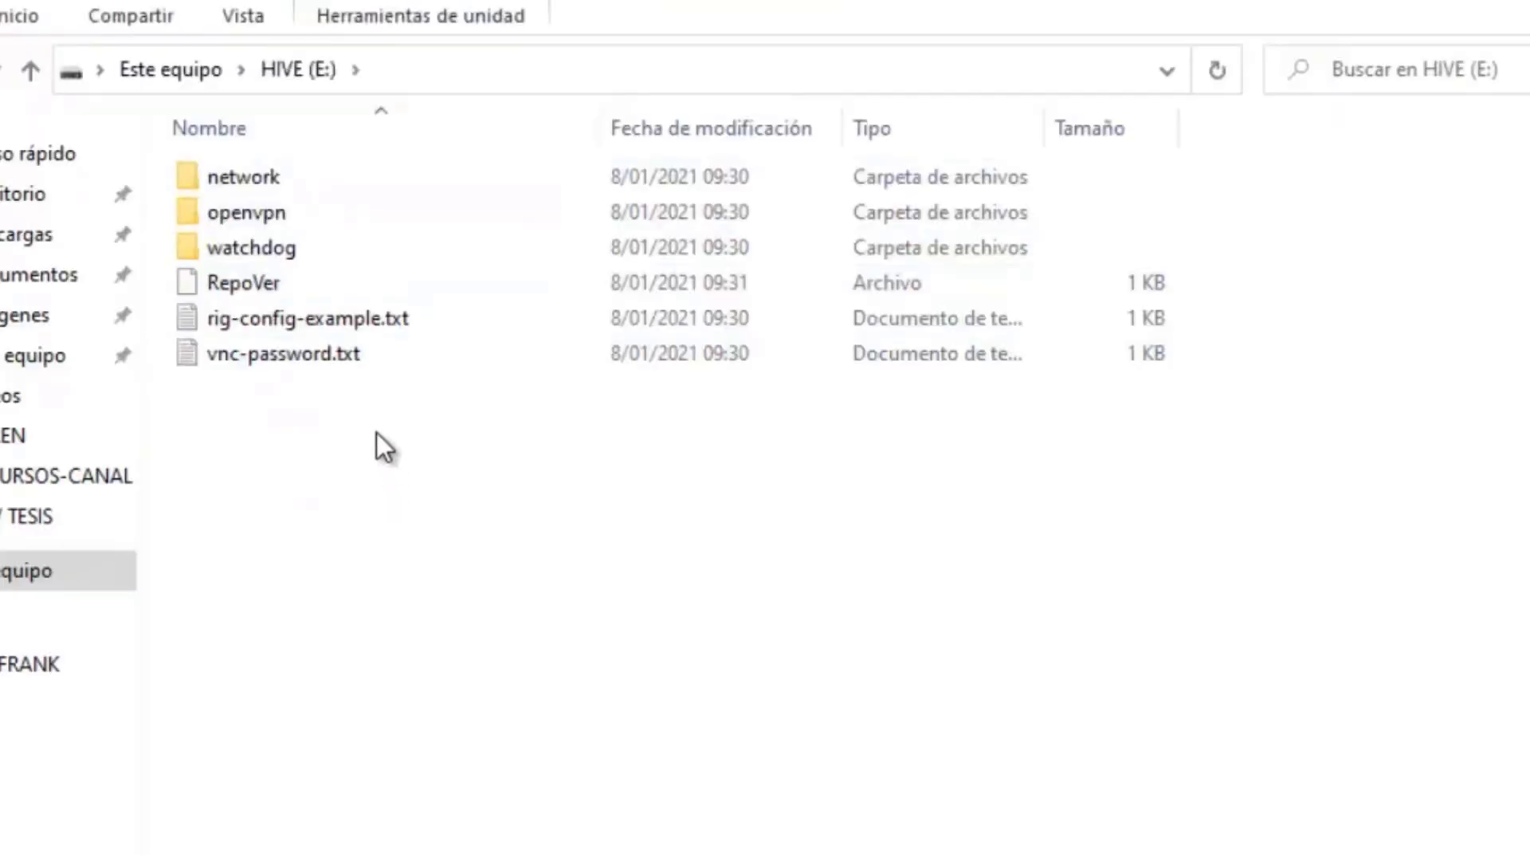
Step: Open rig-config-example.txt from the HIVE (E:) drive and set the name for saving it as a new file to rig.conf
double_click(272, 322)
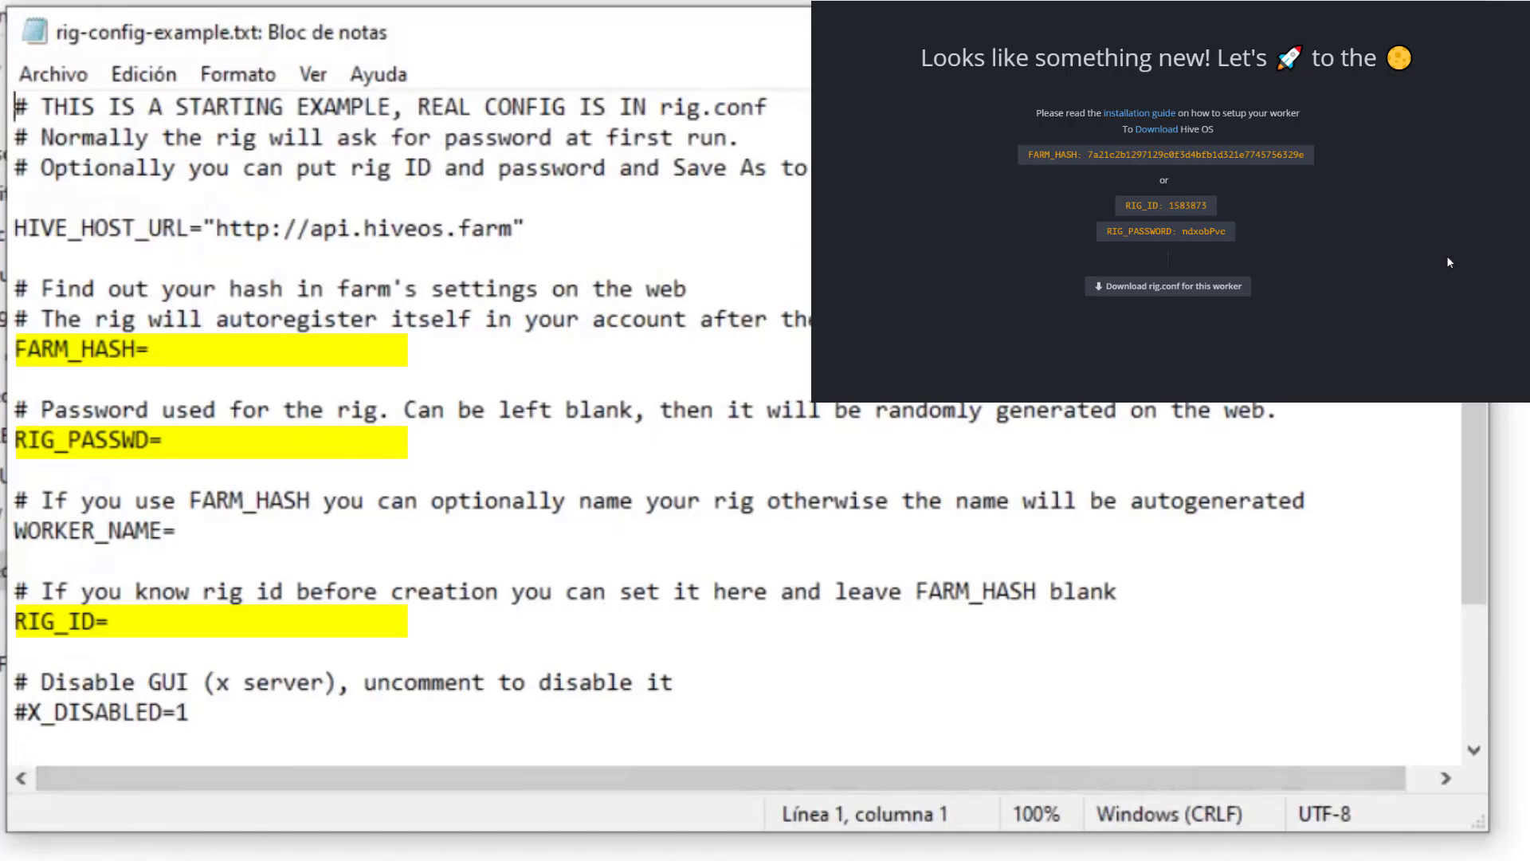
key("ctrl+shift+s")
left_click(514, 731)
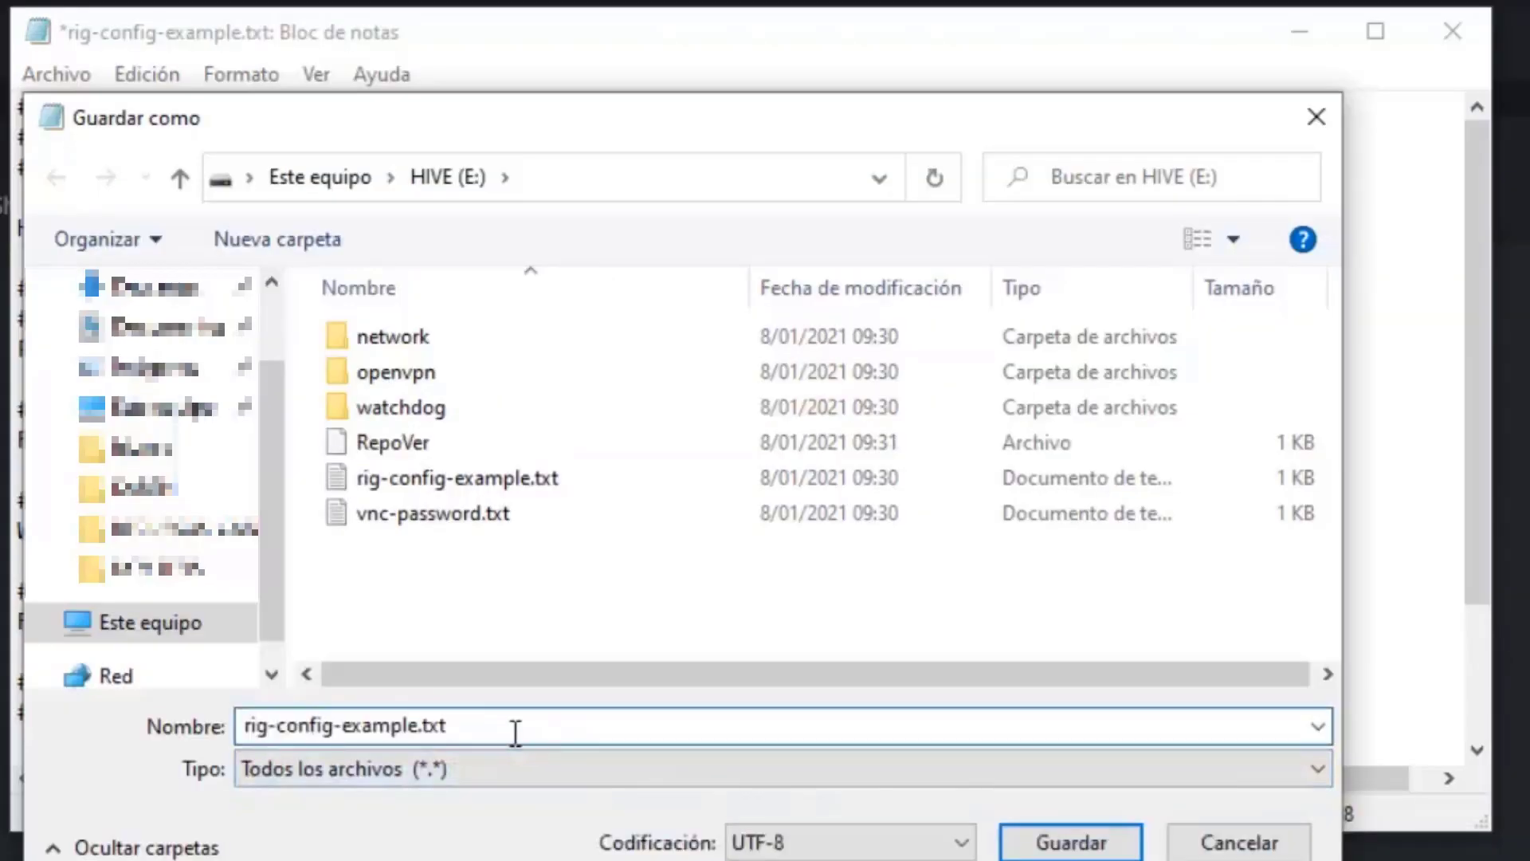
left_click(275, 730)
double_click(273, 728)
type(".")
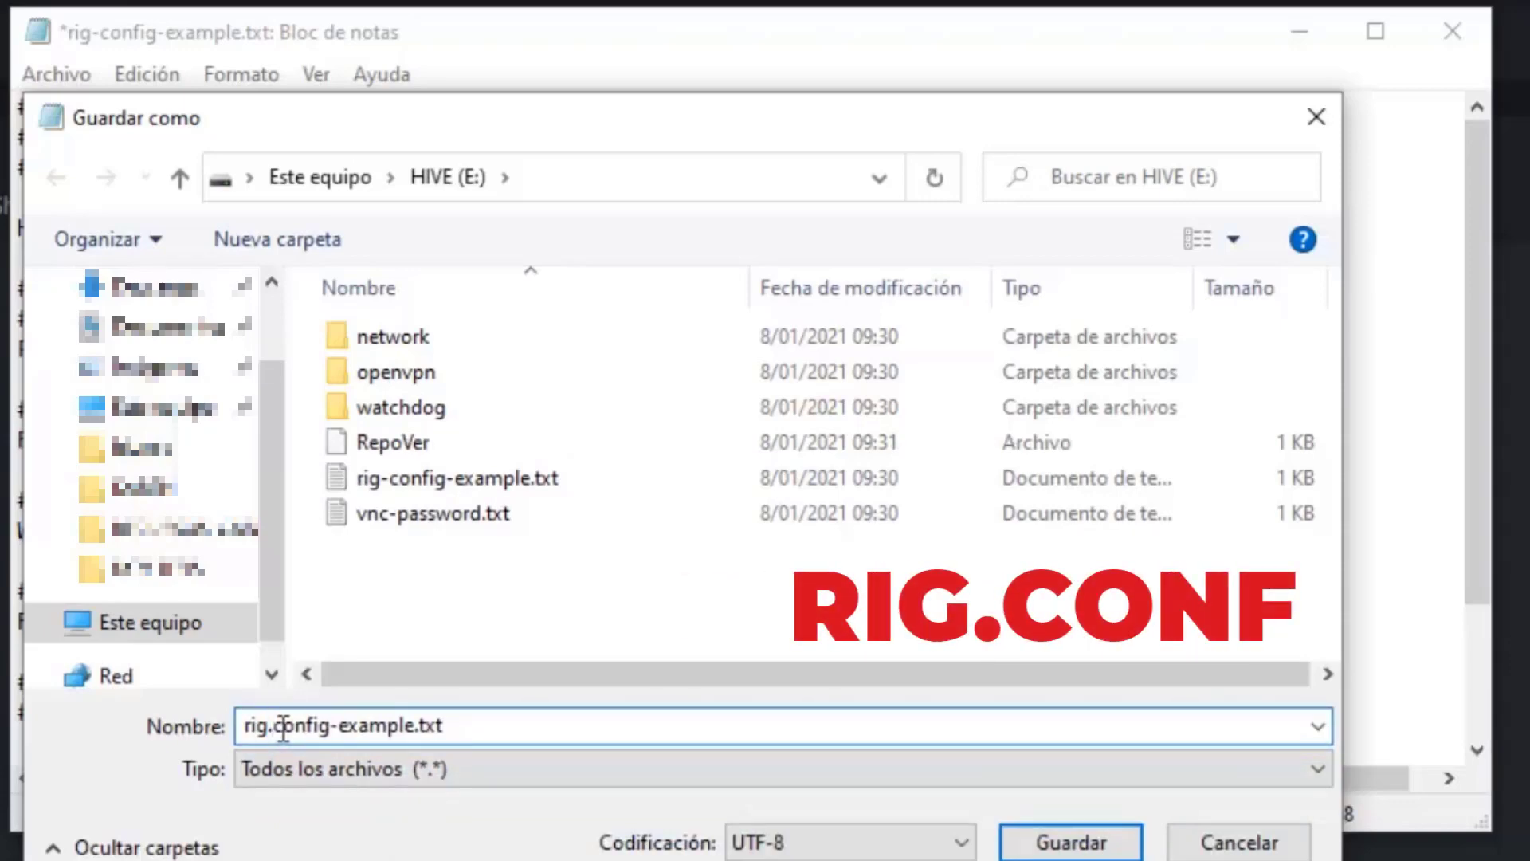
left_click_drag(312, 725, 239, 725)
key("BackSpace")
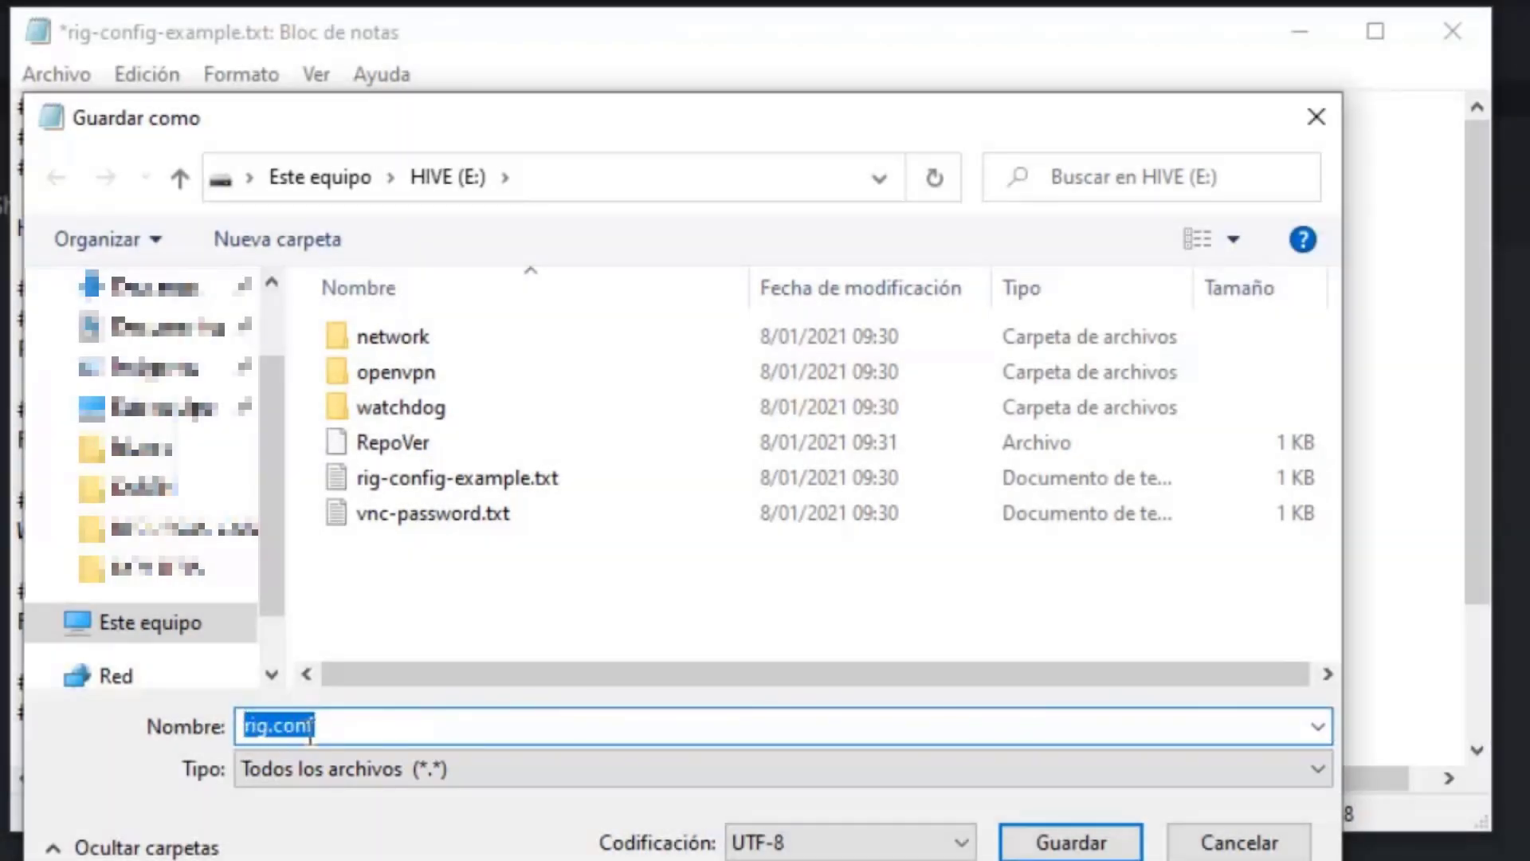